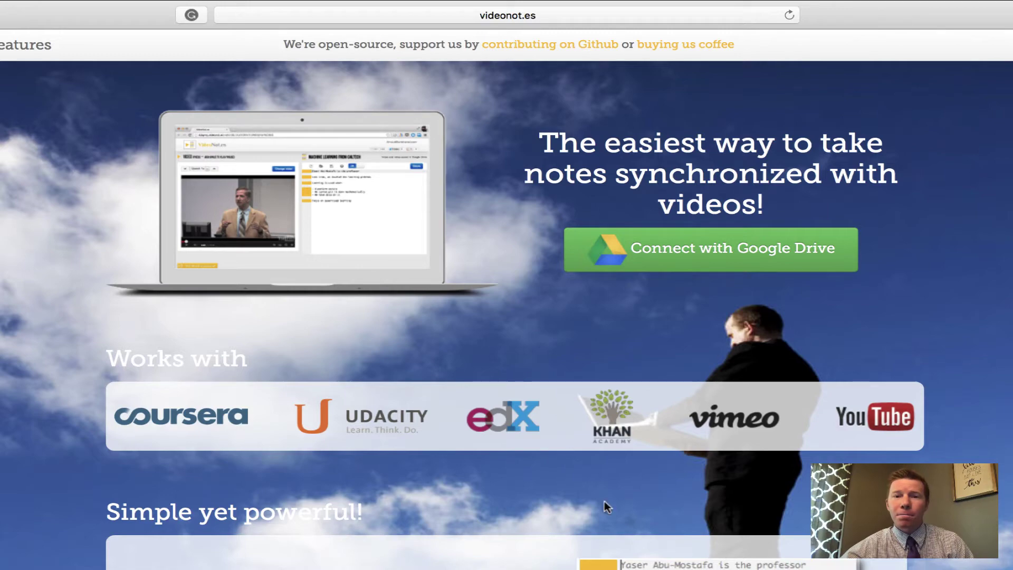
Step: Start connecting VideoNotes to Google Drive from its landing page
scroll(604, 501, down, 3)
scroll(604, 502, down, 3)
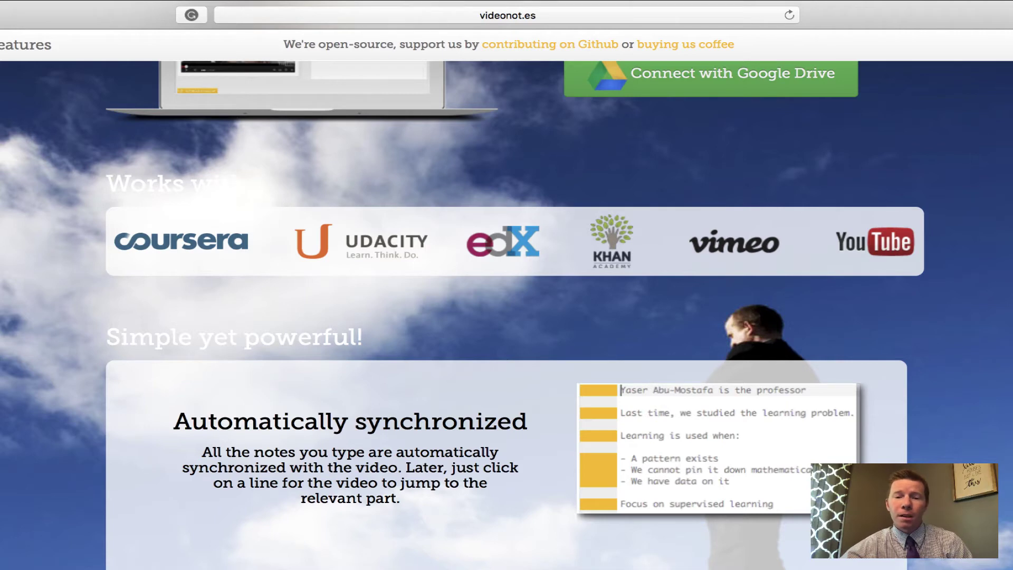
scroll(754, 315, down, 5)
scroll(507, 315, down, 2)
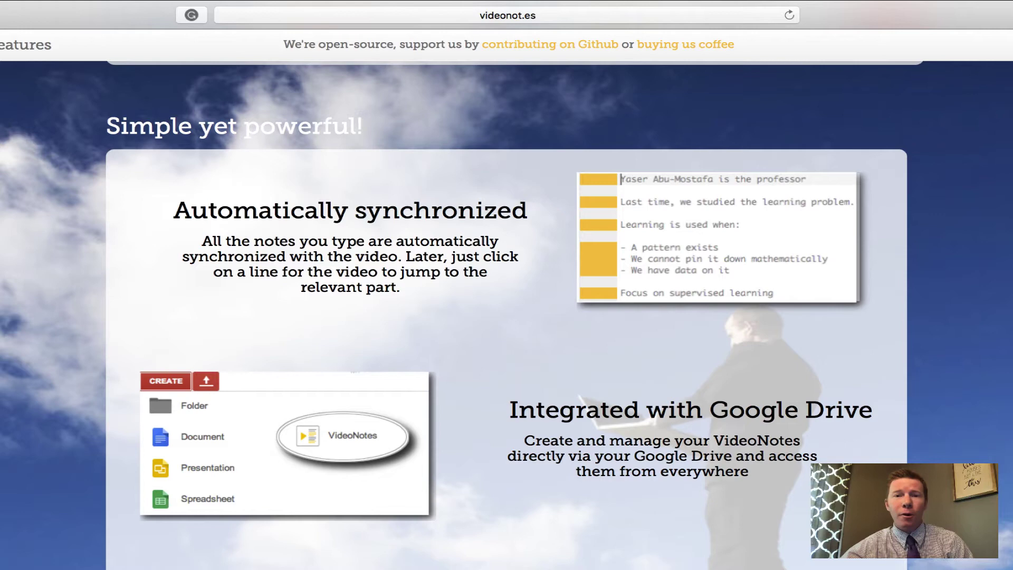
scroll(506, 317, down, 2)
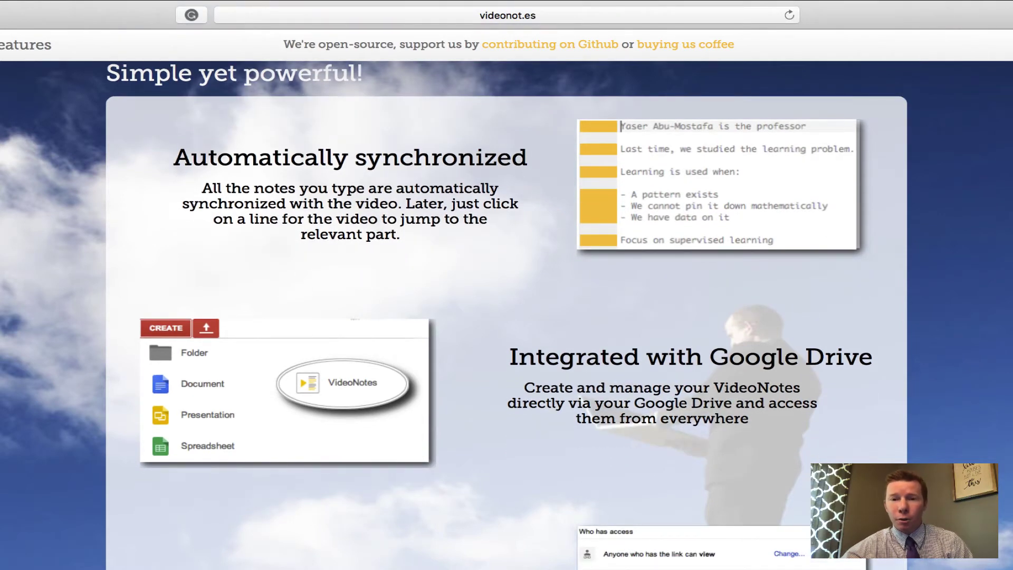
scroll(506, 316, up, 10)
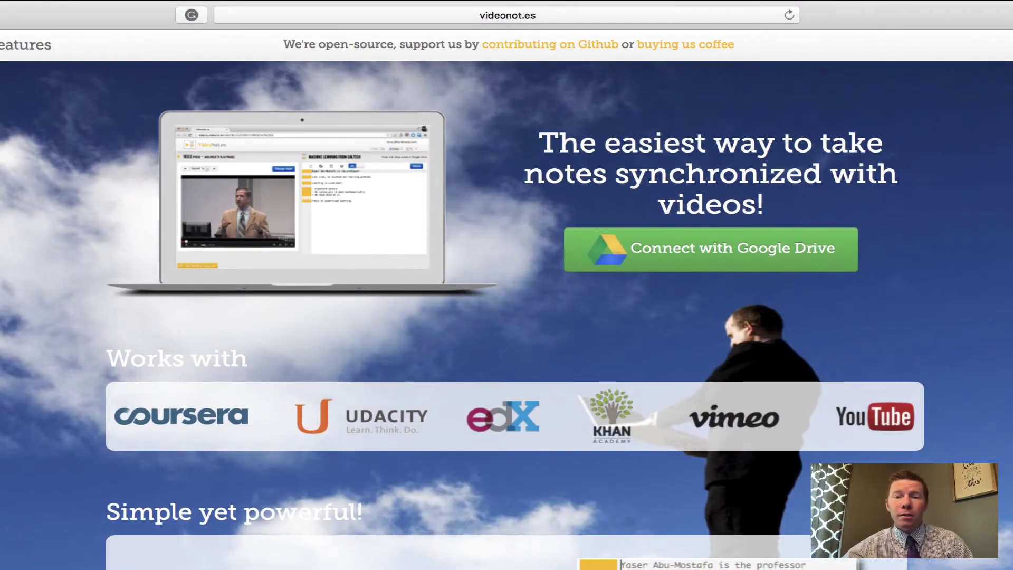
click(701, 258)
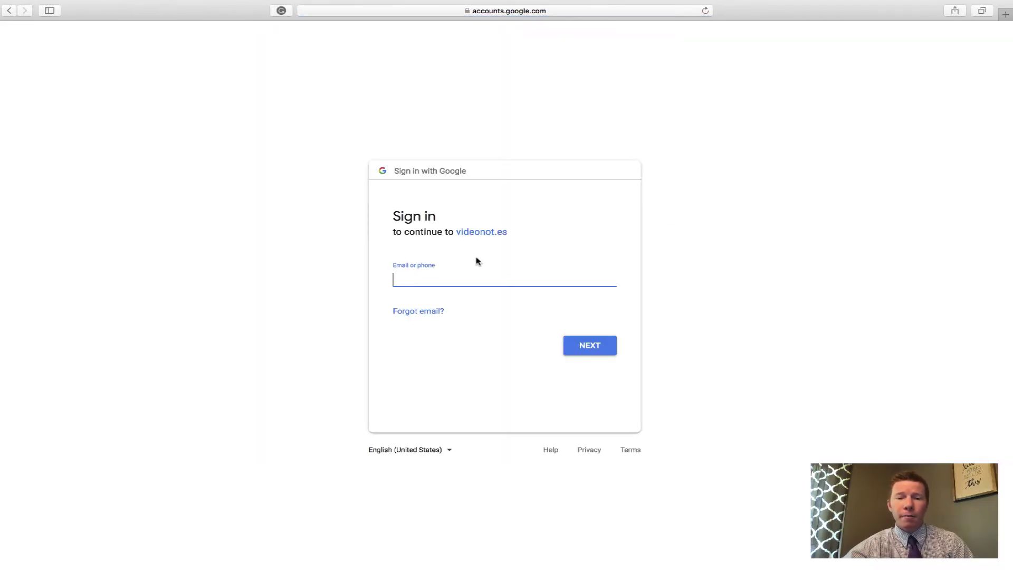
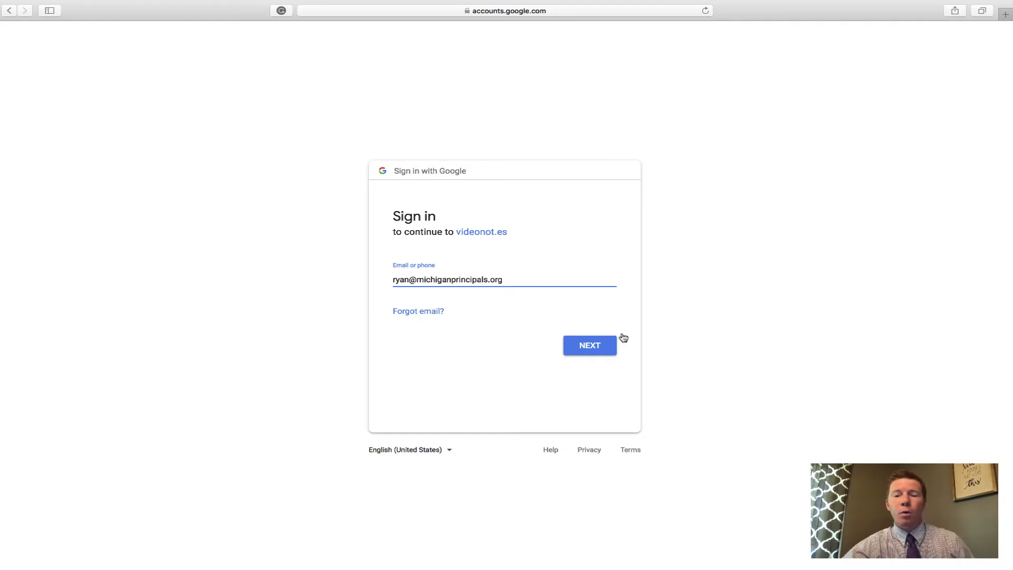
Step: Sign in with the Google account's e-mail and password, declining Safari's password save
click(596, 345)
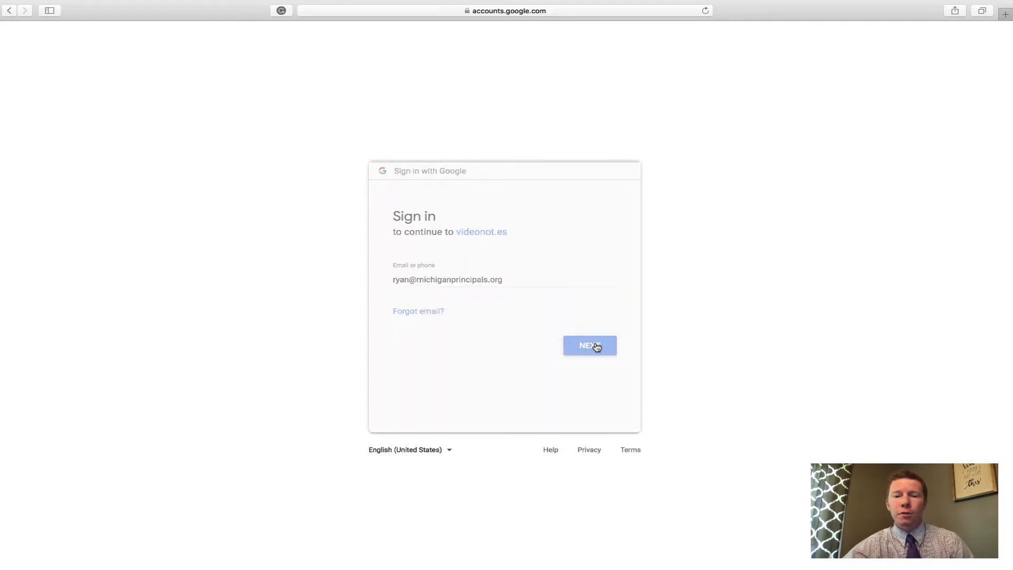
text(•)
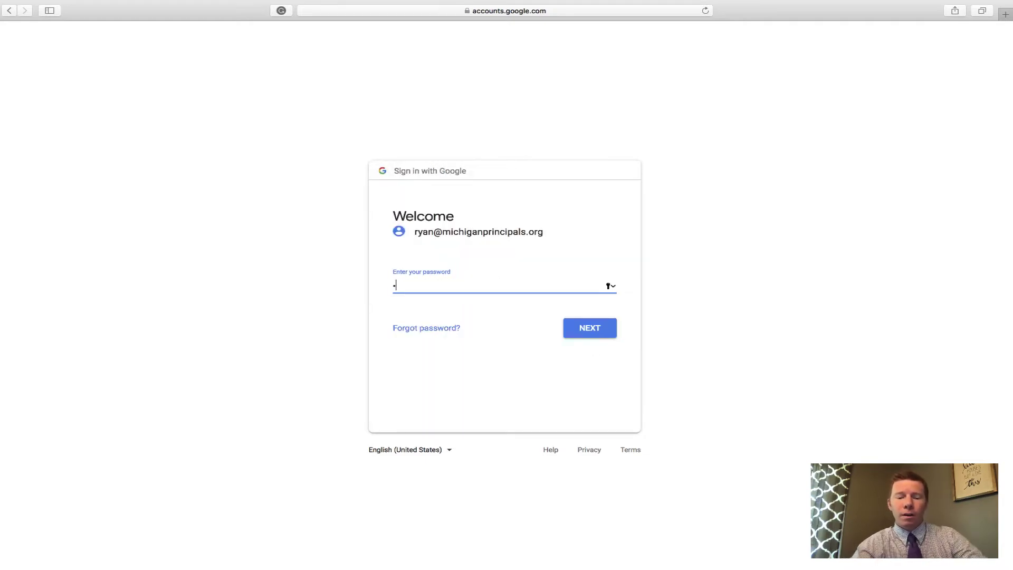
text(•••••••)
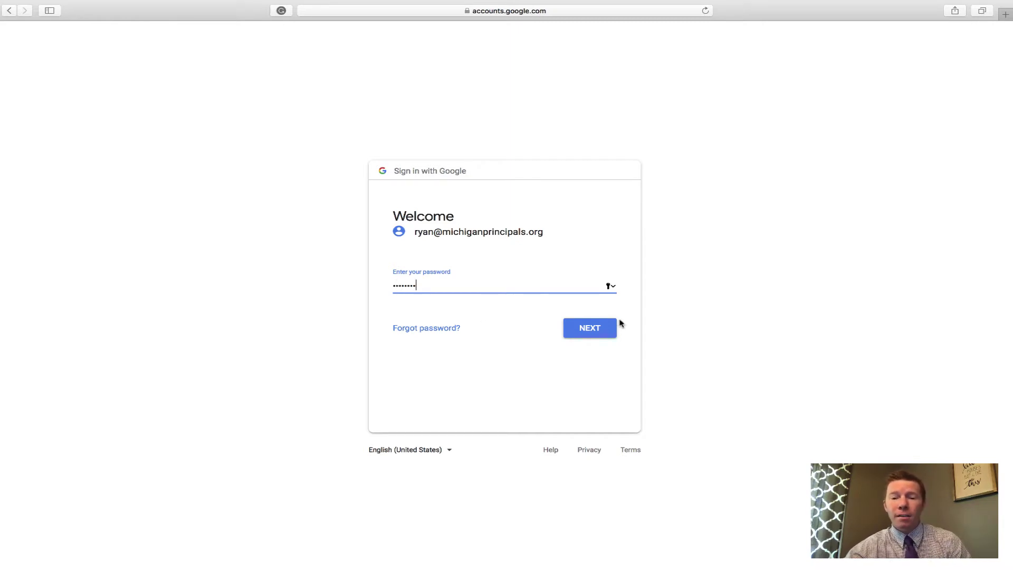
click(612, 328)
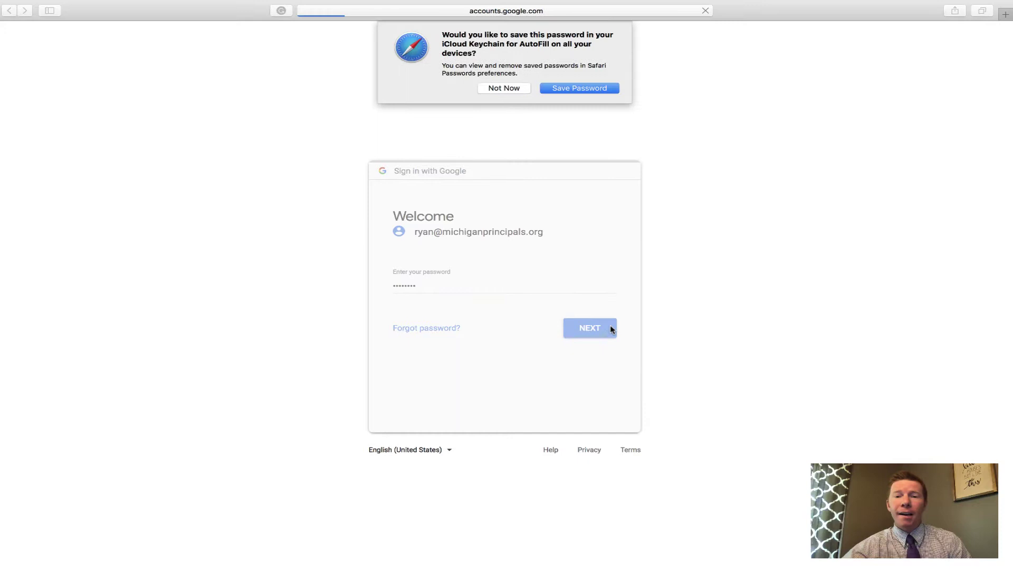
click(507, 89)
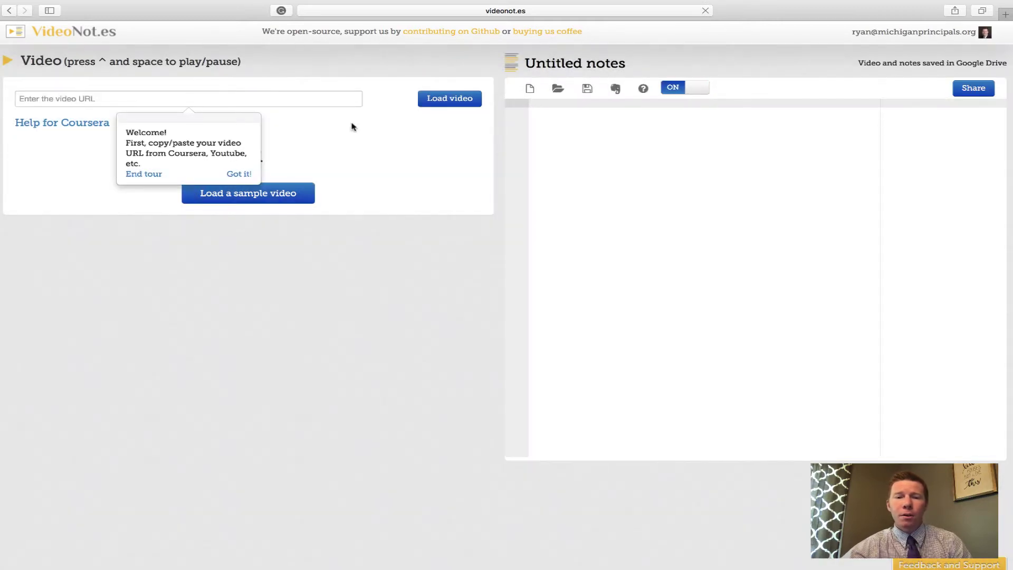
Step: End the welcome tour and paste the YouTube link into the video URL field
click(152, 174)
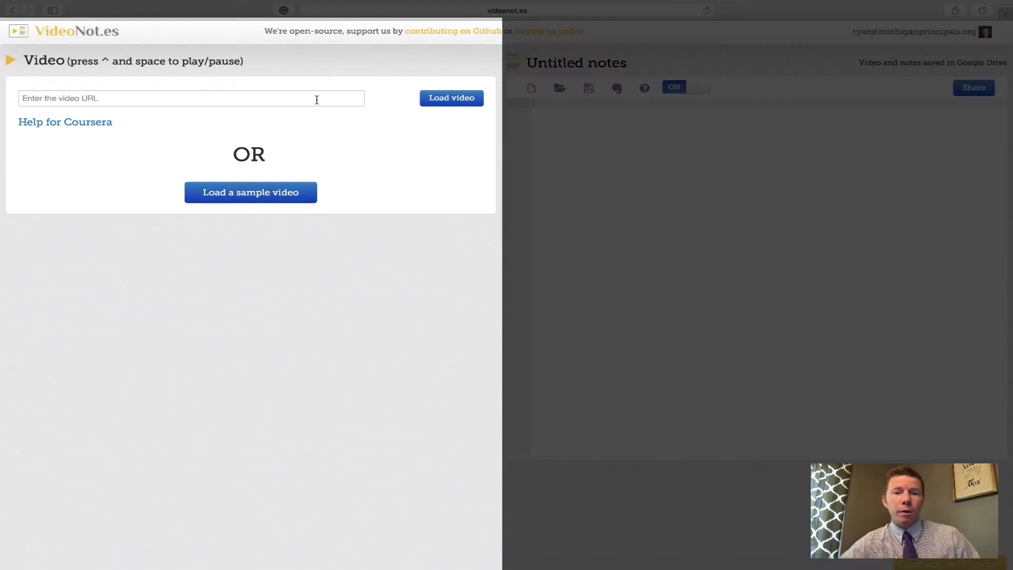
click(315, 98)
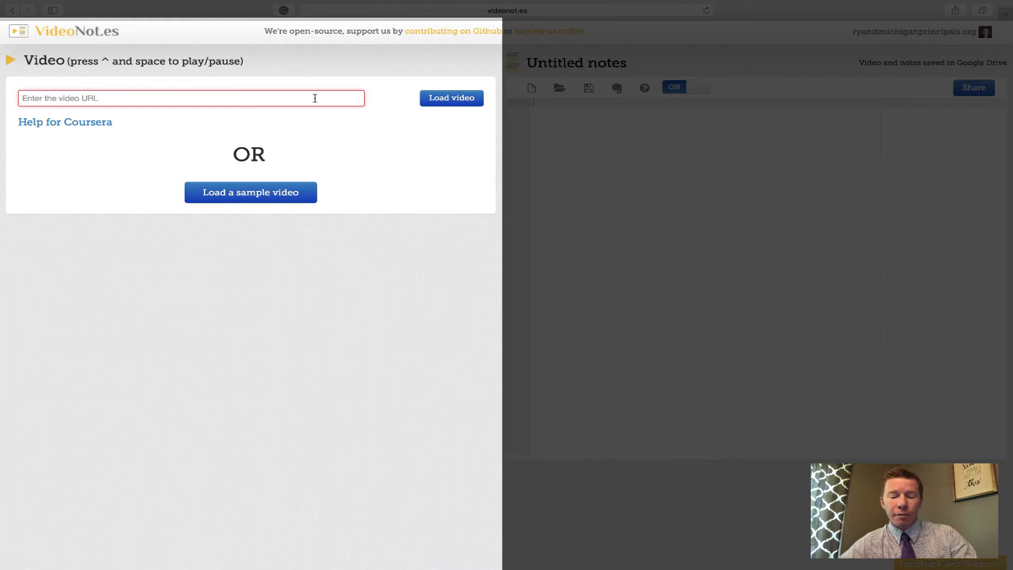
text(https://www.youtube.com/watch?v=-qE1KlWN06o)
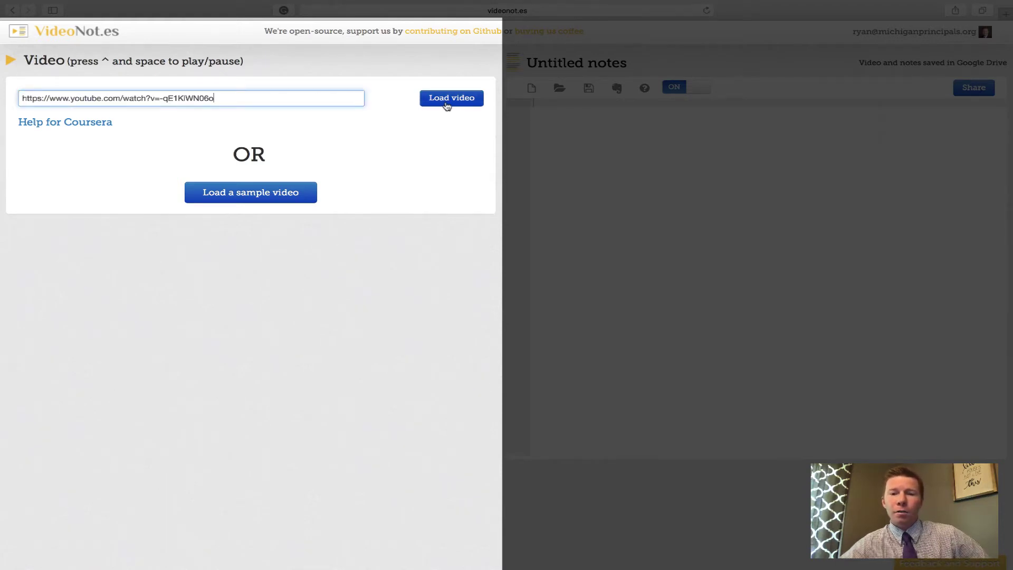
Step: Load the pasted 17:55 YouTube video into the player beside the notes
click(447, 106)
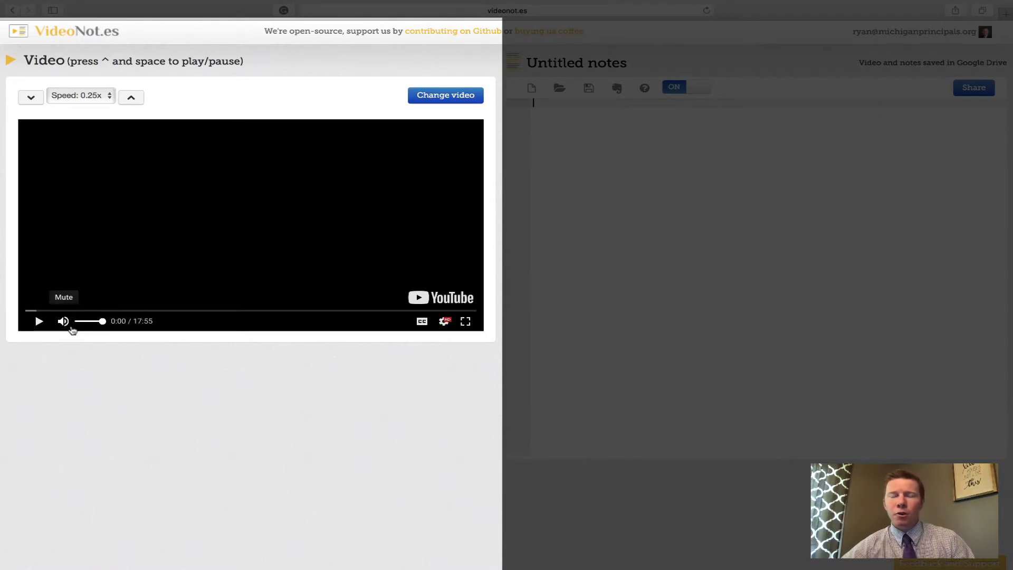
Step: Turn the video's volume down and pause playback at 0:15
click(283, 351)
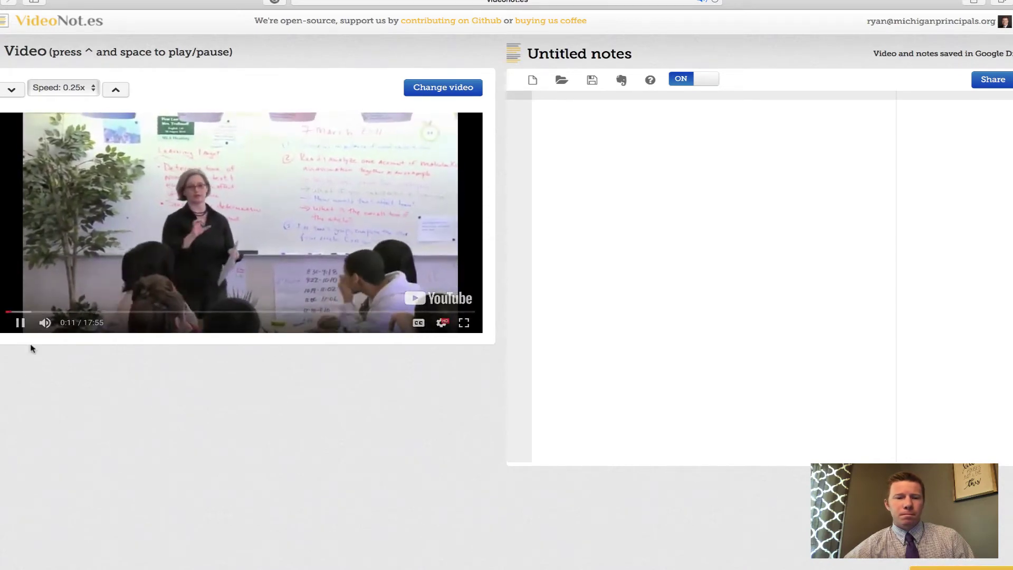
click(75, 323)
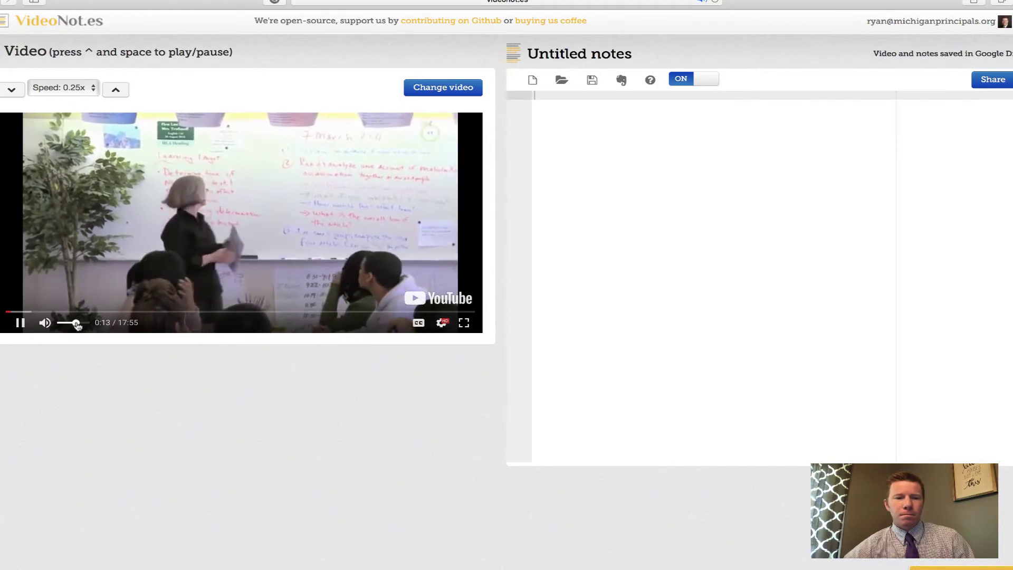
key(ctrl+space)
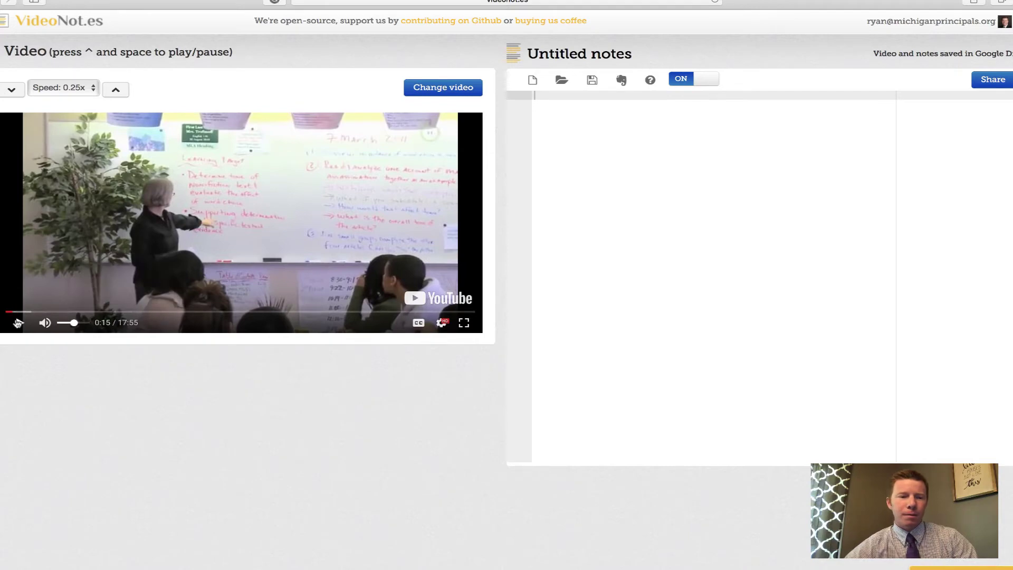
Step: Resume playback and note 'HS literatiure class', 'Learning Target' and the textual-evidence line
key(ctrl+space)
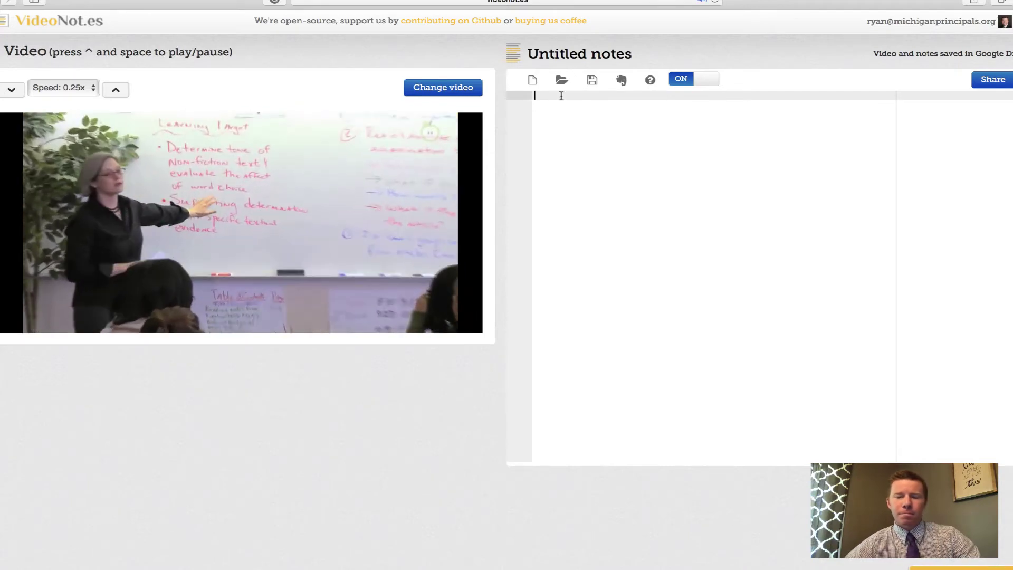
text(HS lite)
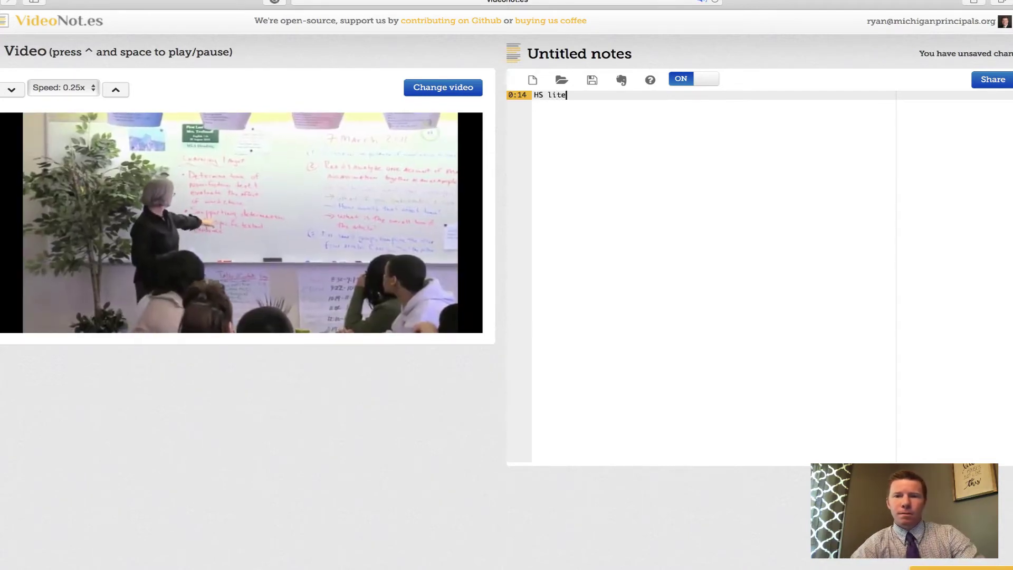
text(ratiure class)
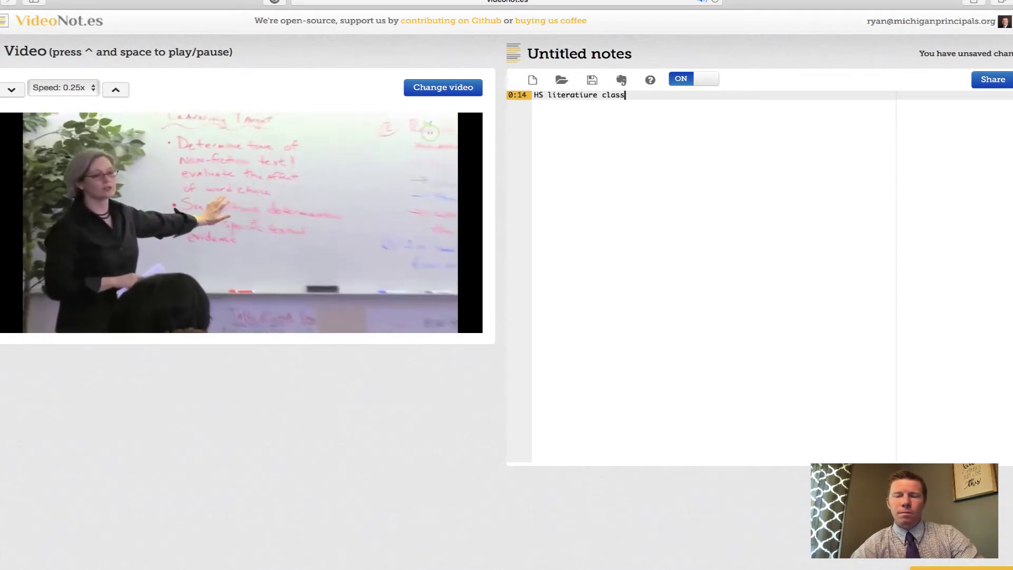
key(Return)
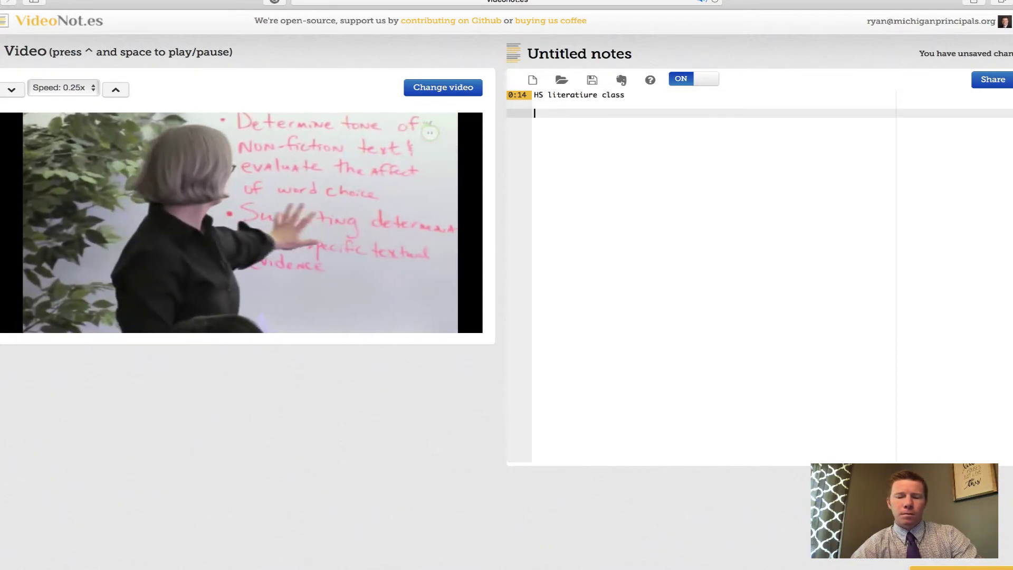
text(Learning Target)
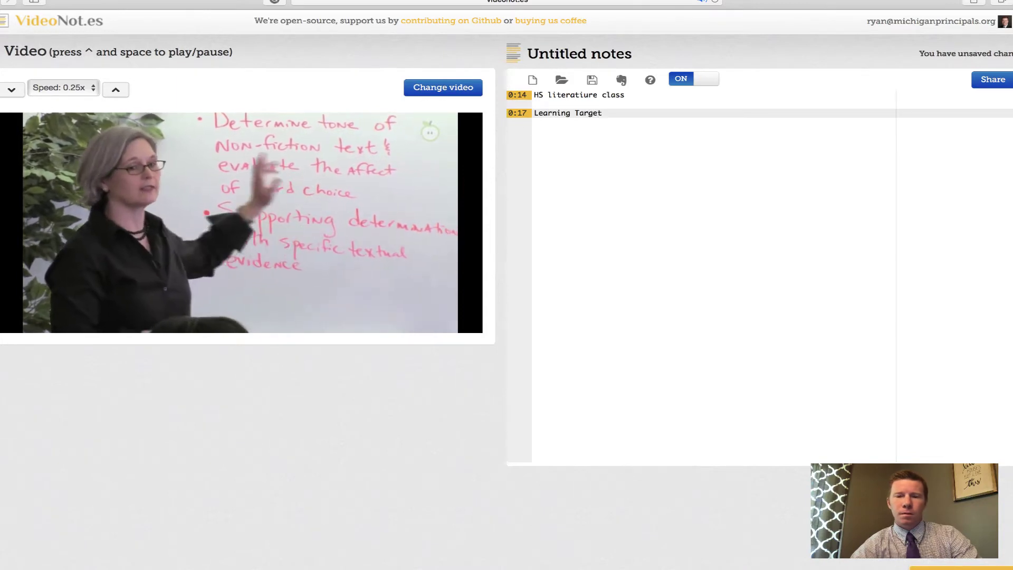
key(Return)
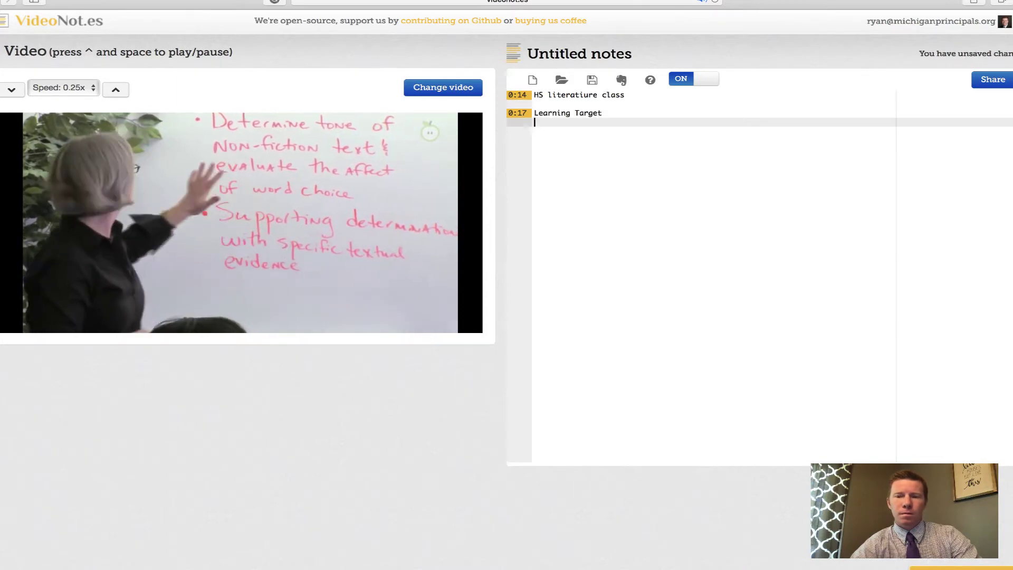
text(-Supp)
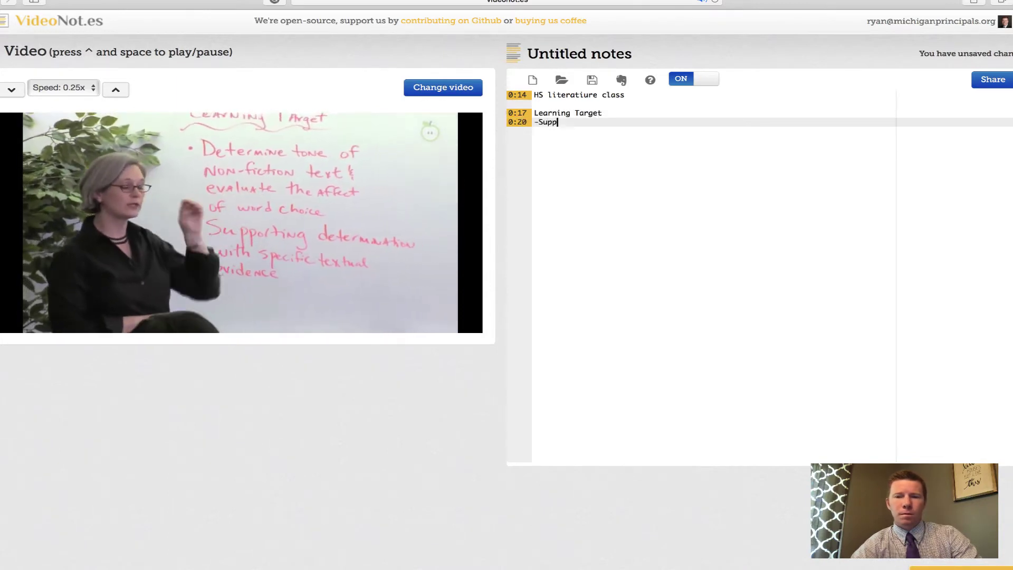
text(orting determinati)
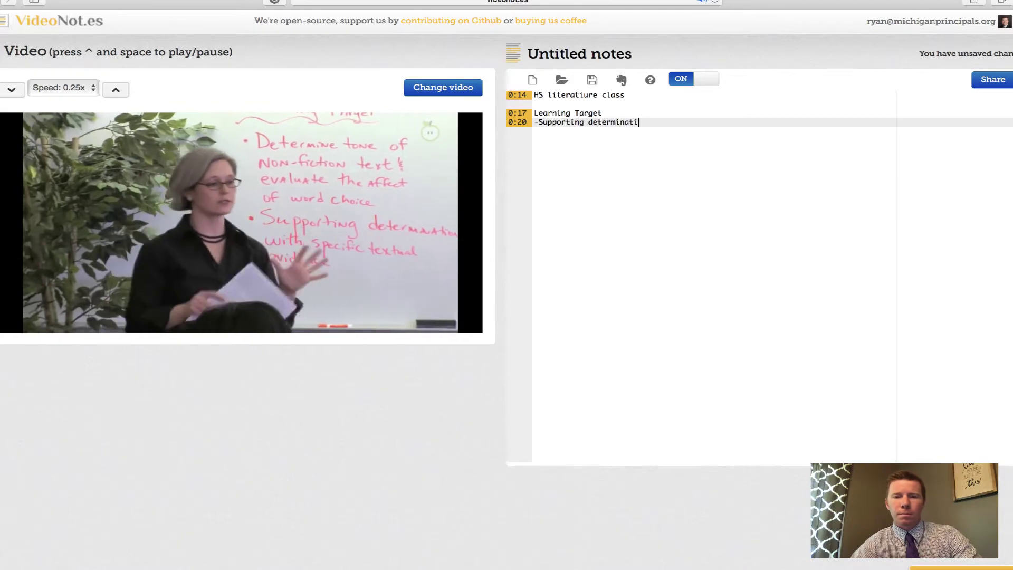
text(on with sp)
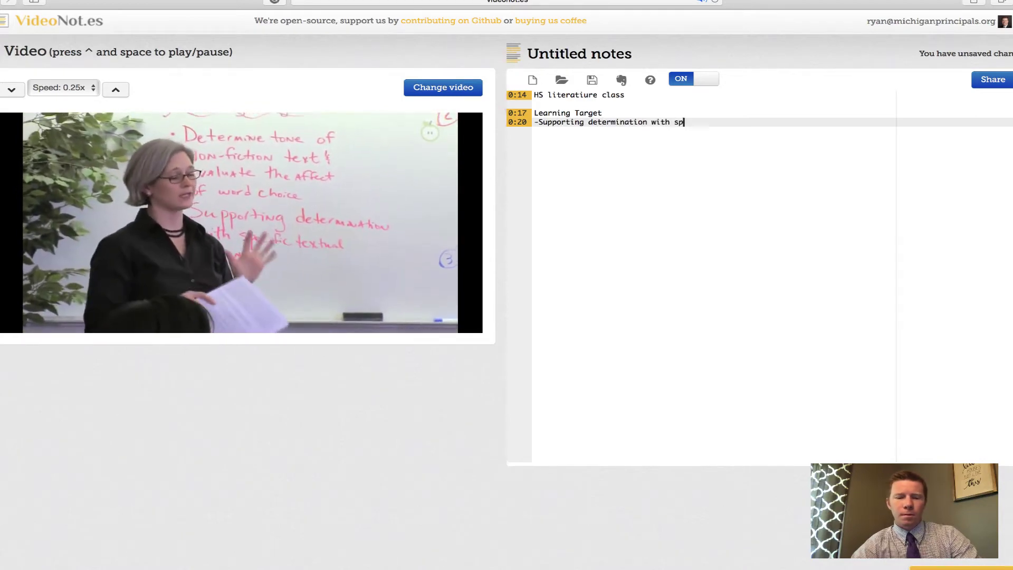
text(ecific textu)
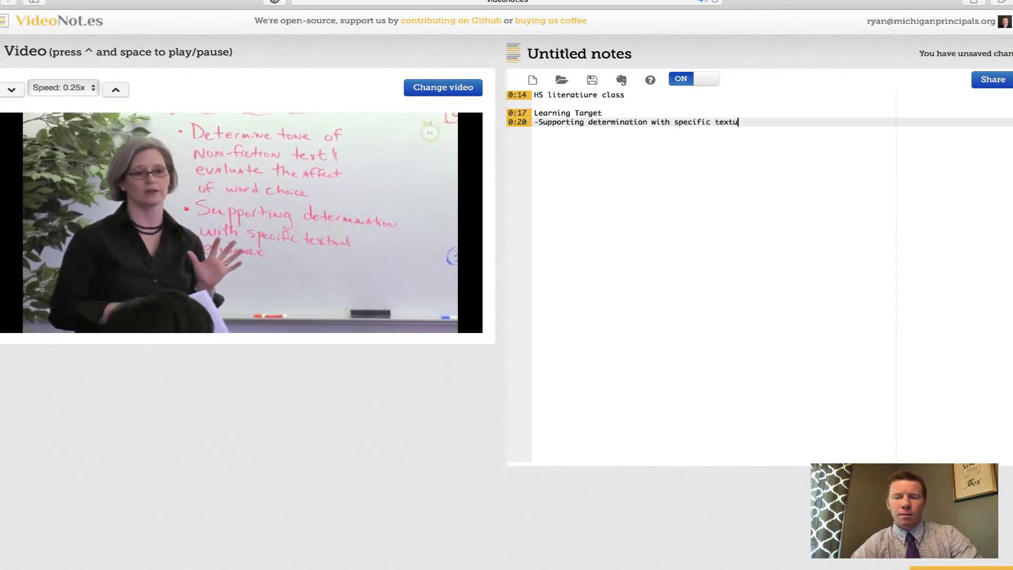
text(al evidence)
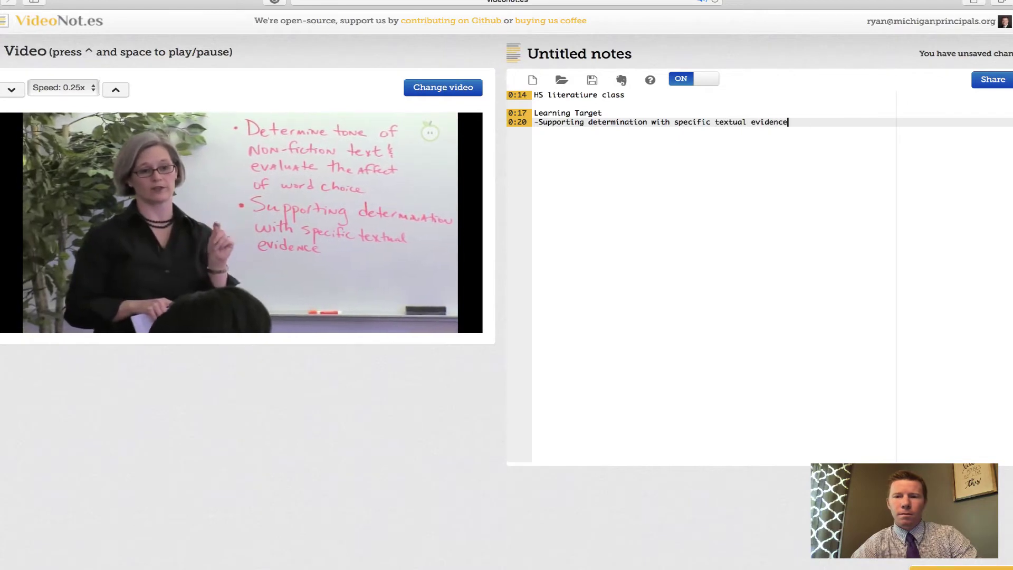
key(Return)
Step: Add timestamped notes 'Referred to pre-test' at 0:32 and 'Determine tone...' at 0:37
text(R)
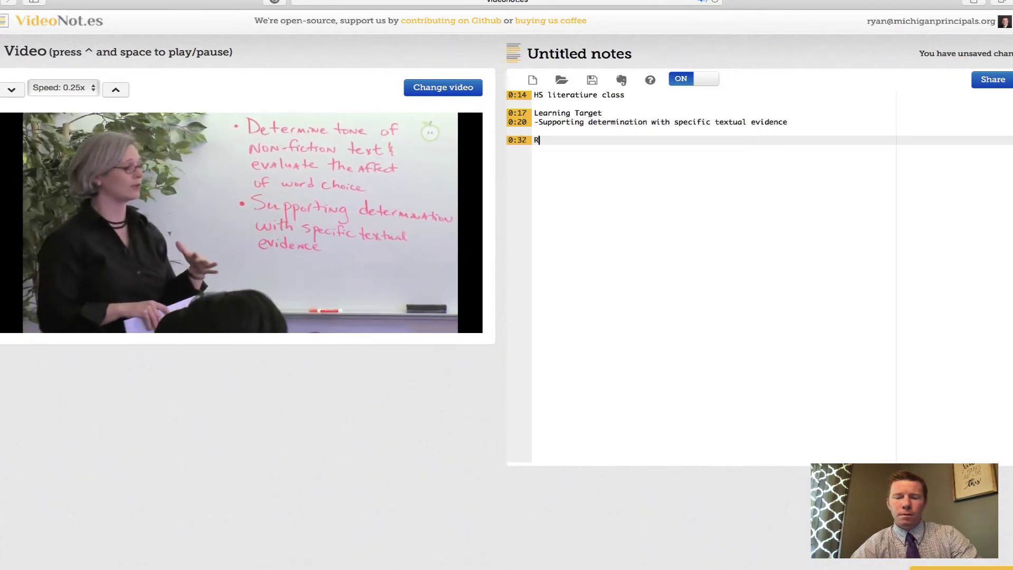
text(eferred to pre-test)
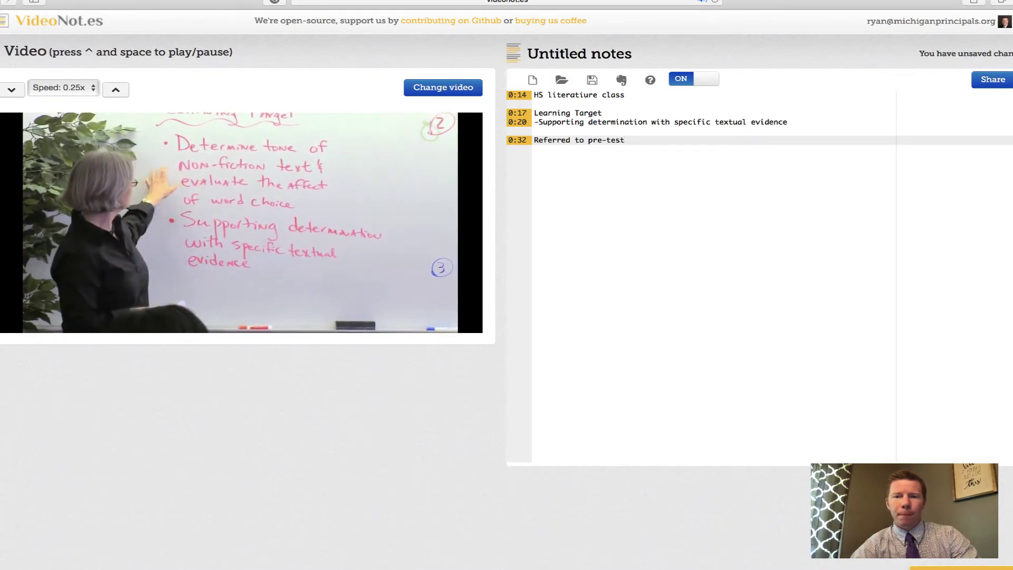
key(Return)
key(Return)
text(Determine tone...)
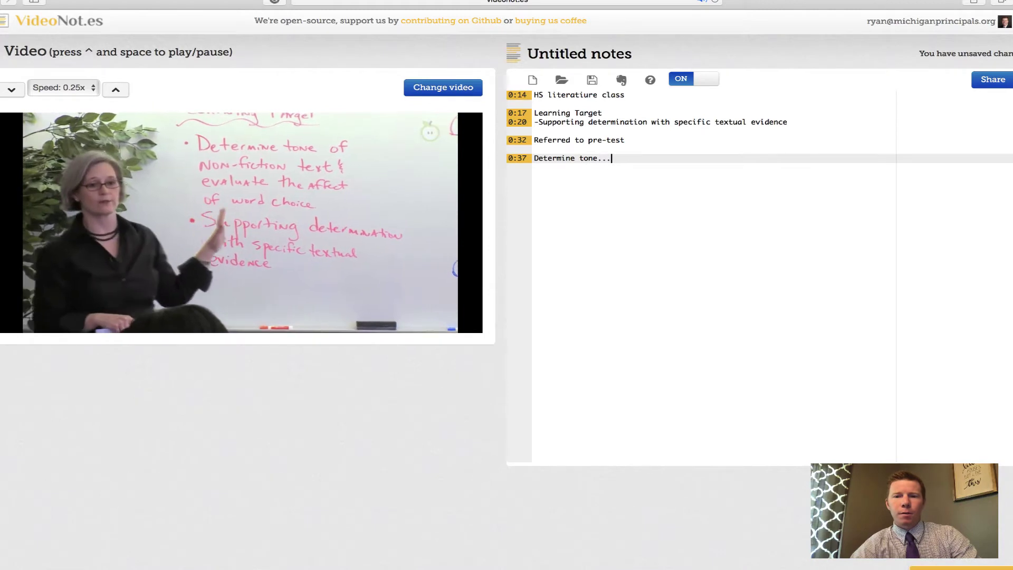
key(Return)
mouse_move(72, 277)
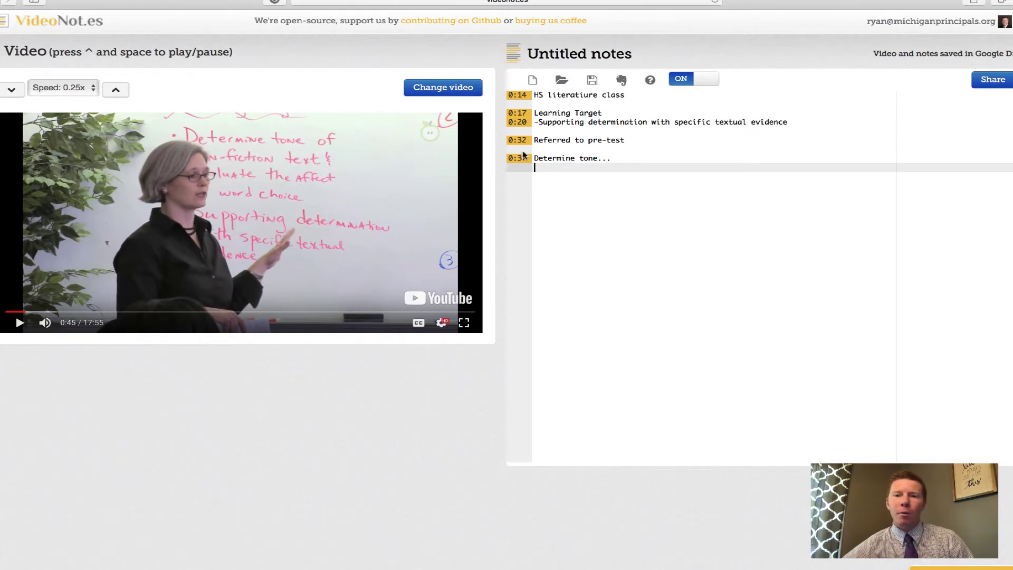
Step: Replay the 0:17, 0:14 and 0:37 notes, then resume the video from 3:01
click(549, 113)
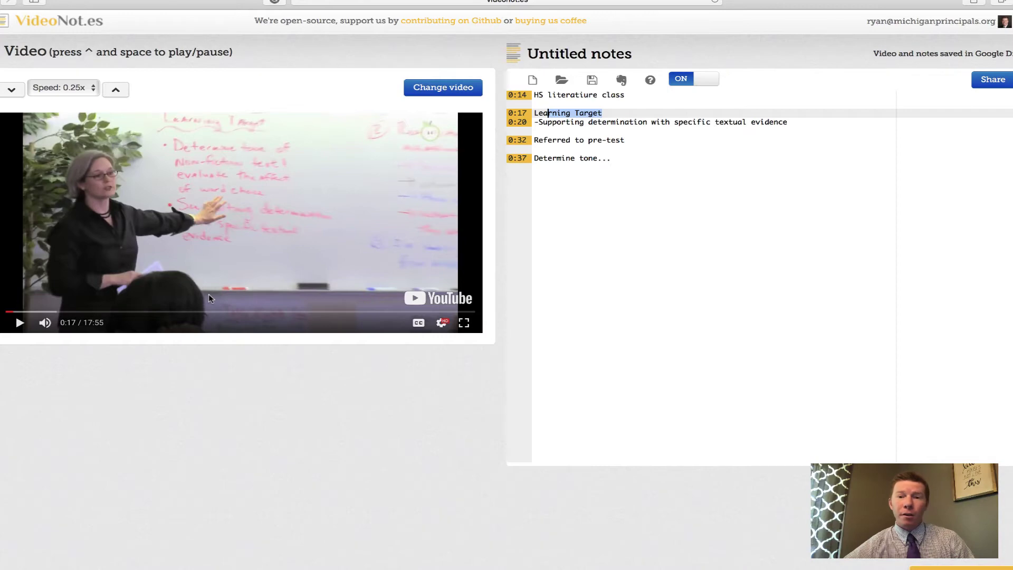
click(574, 95)
key(shift+End)
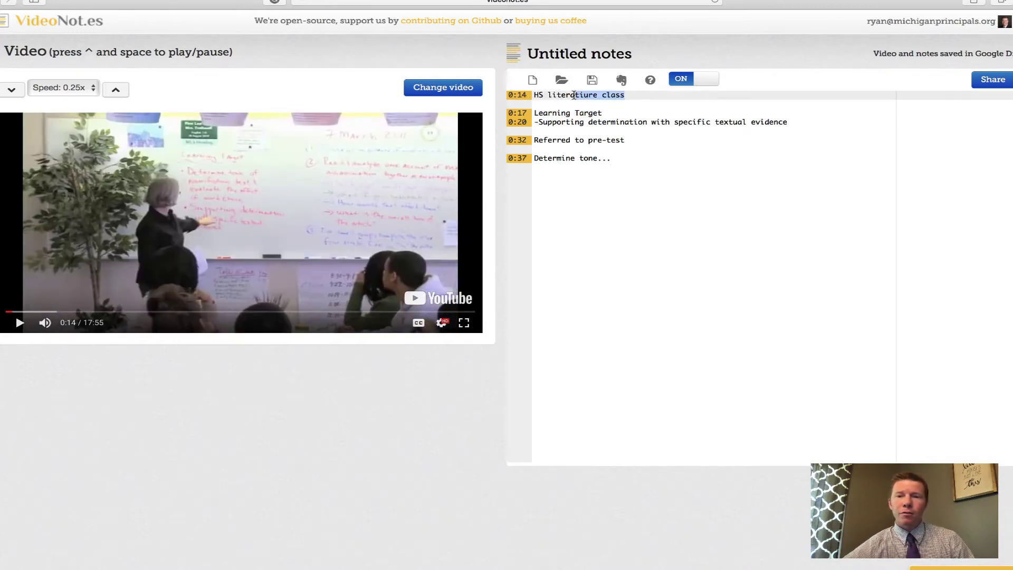
click(561, 158)
key(shift+End)
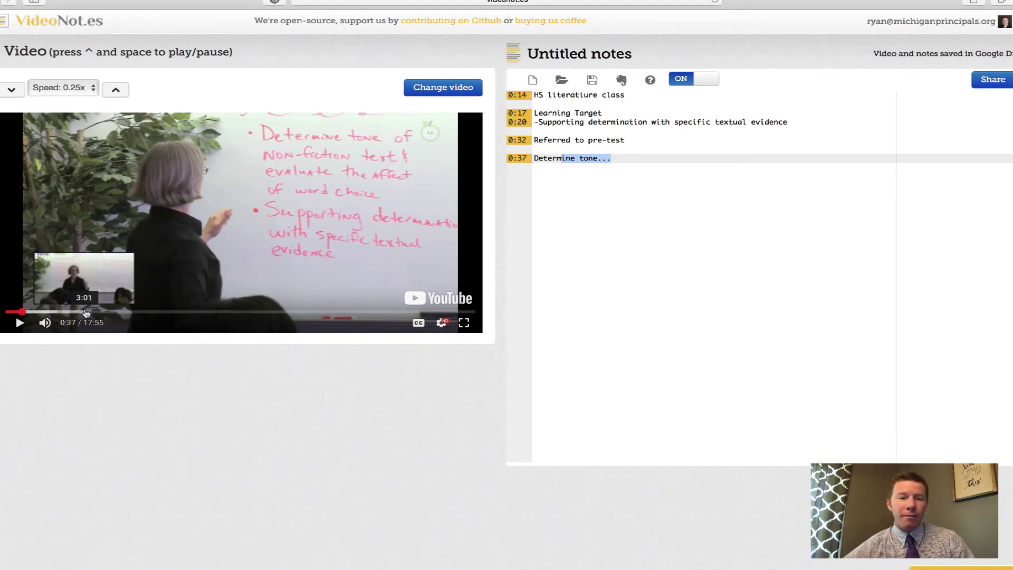
click(85, 312)
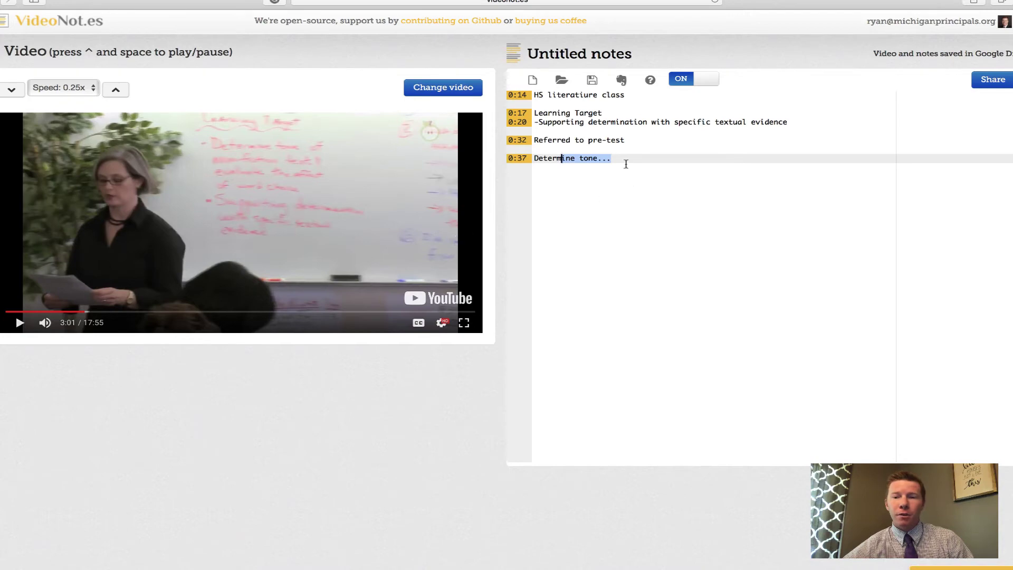
click(19, 323)
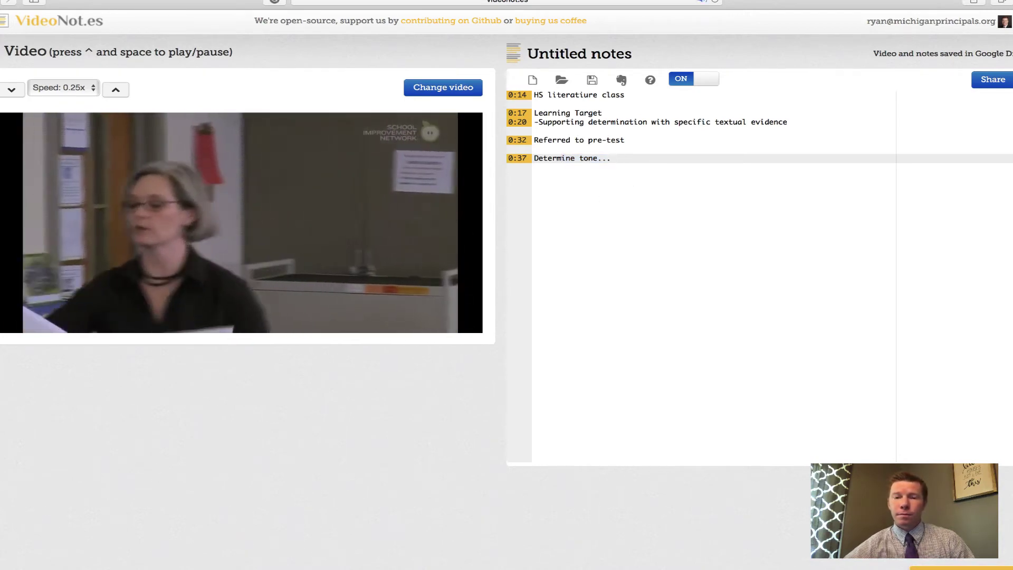
Step: Add 3:04 note 'Students entering info in workbook, passing markers', pause, and revisit earlier notes
click(621, 159)
key(Return)
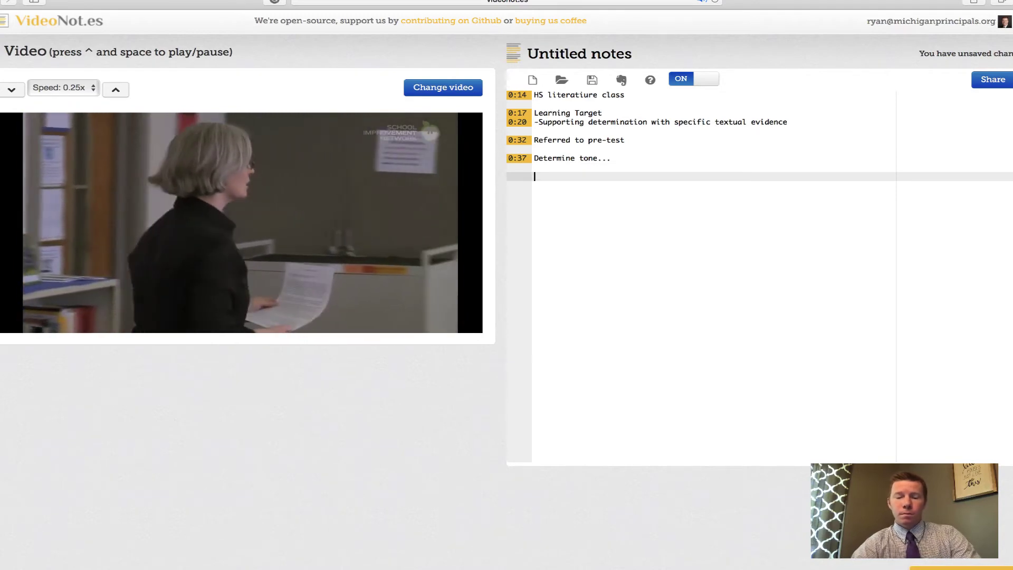
text(S)
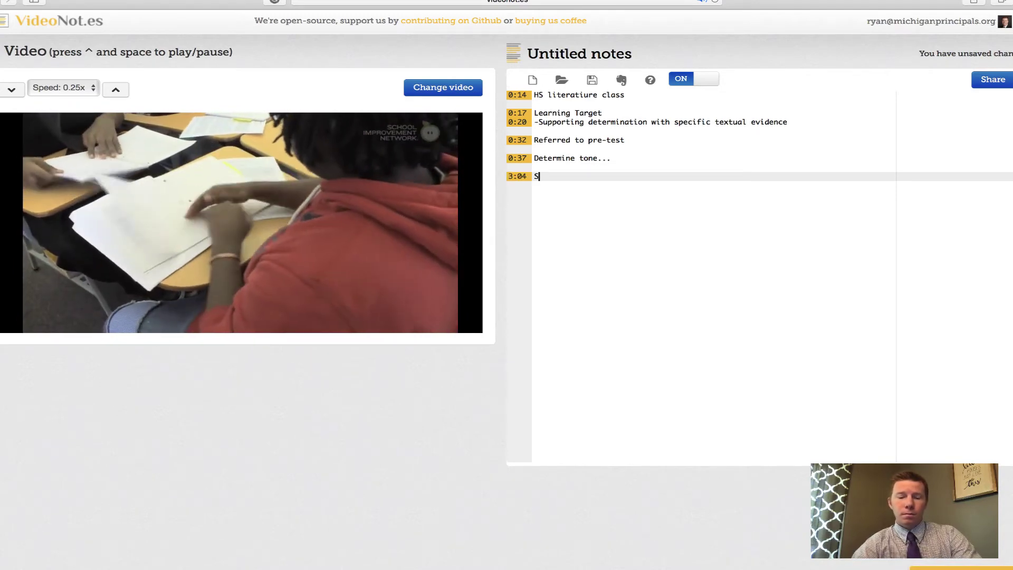
text(tudents enterin)
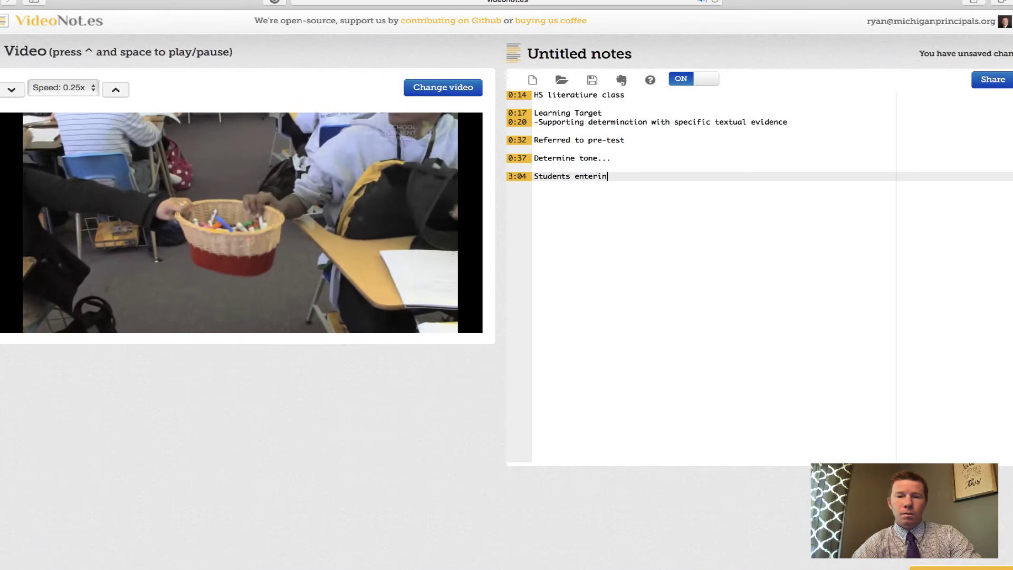
text(g info in )
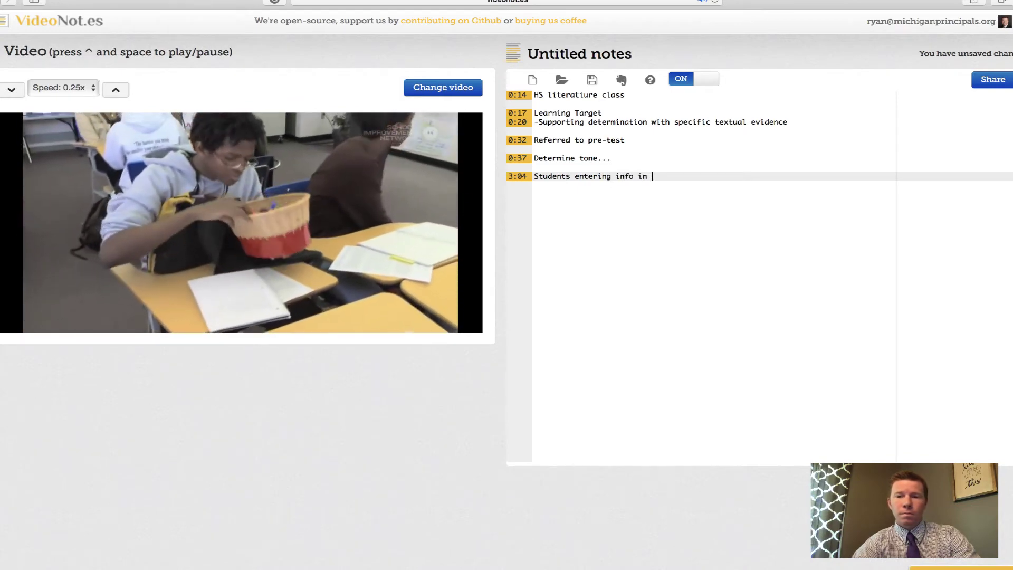
text(workbook)
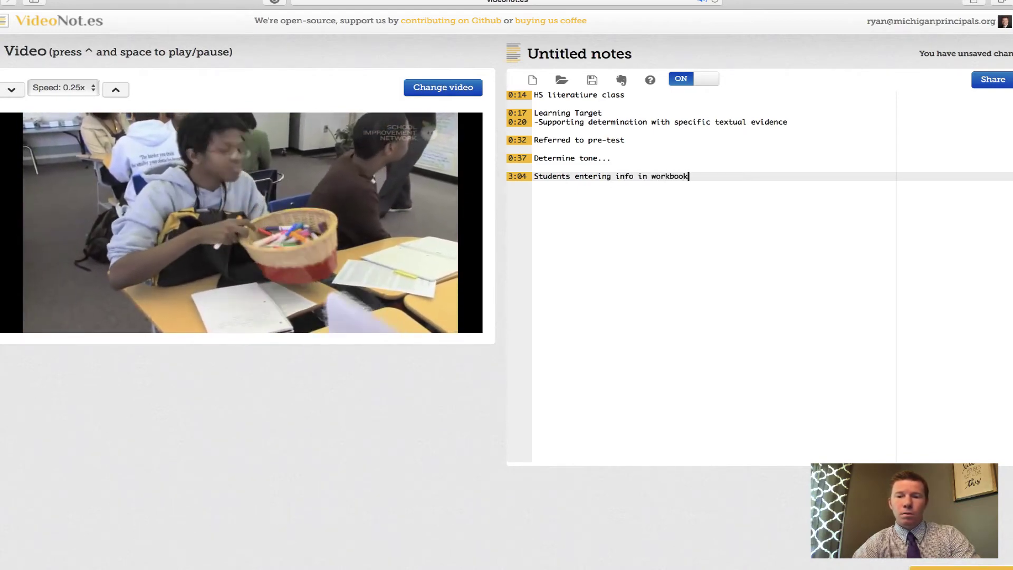
text(, passing markers)
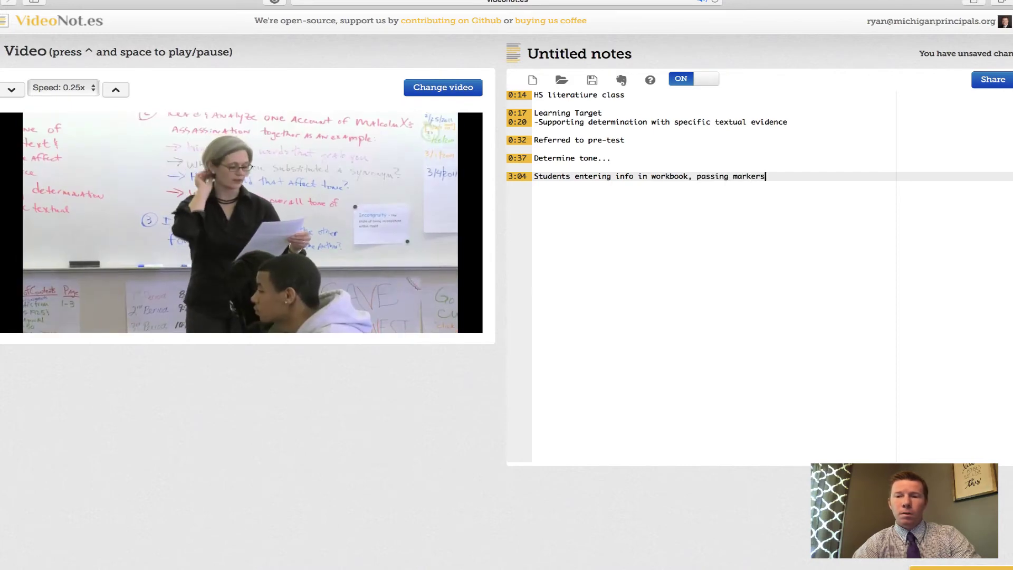
key(Return)
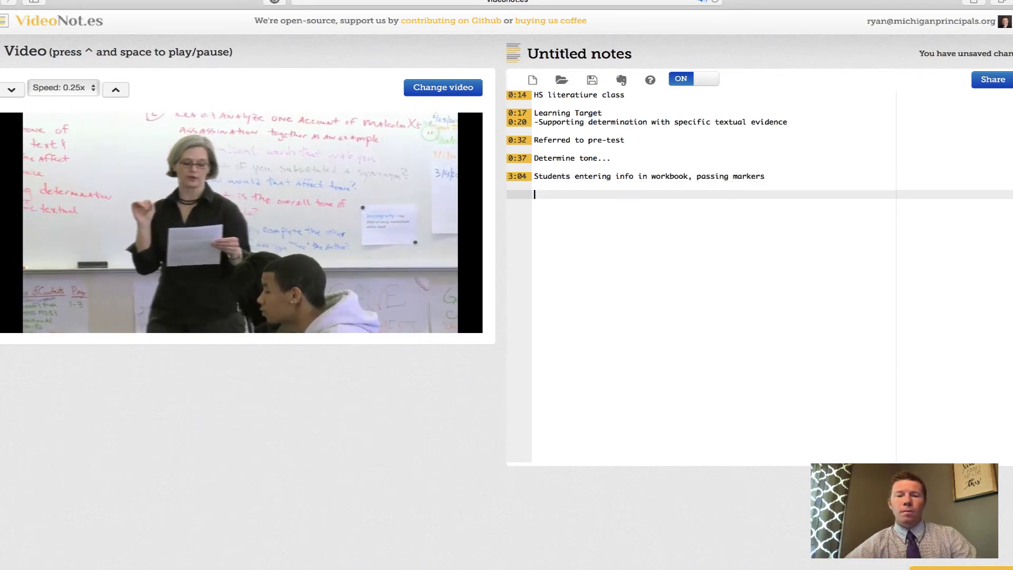
click(20, 322)
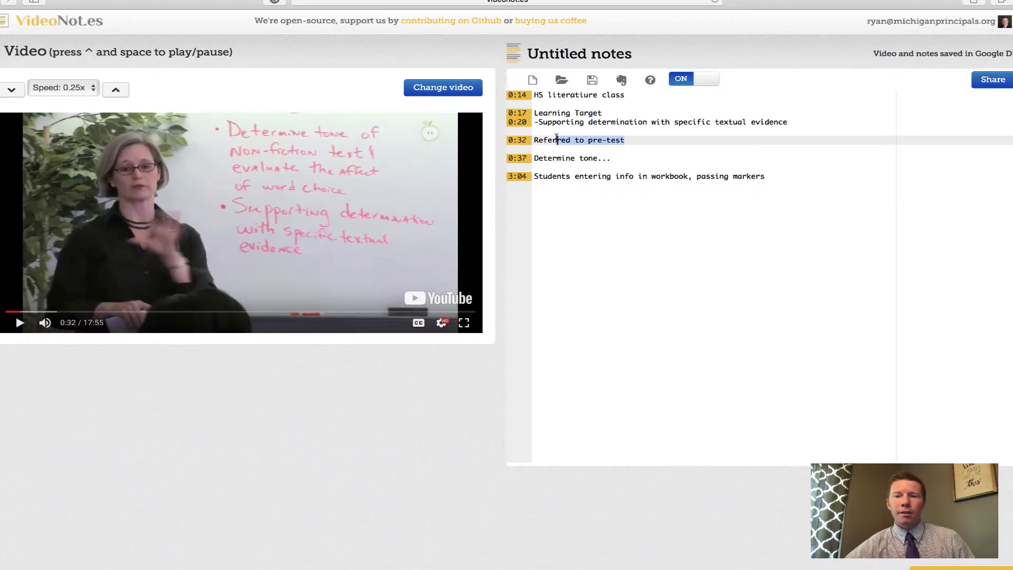
drag(557, 140, 624, 139)
click(557, 112)
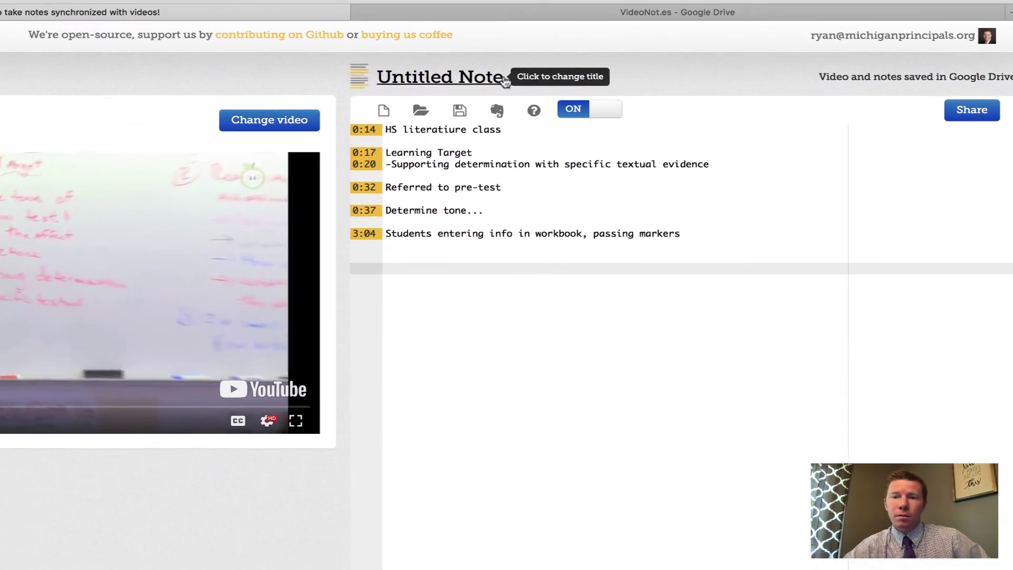
Step: Rename the notes file from 'Untitled Note' to 'Observation Practice'
click(504, 79)
drag(221, 278, 117, 277)
text(Obder)
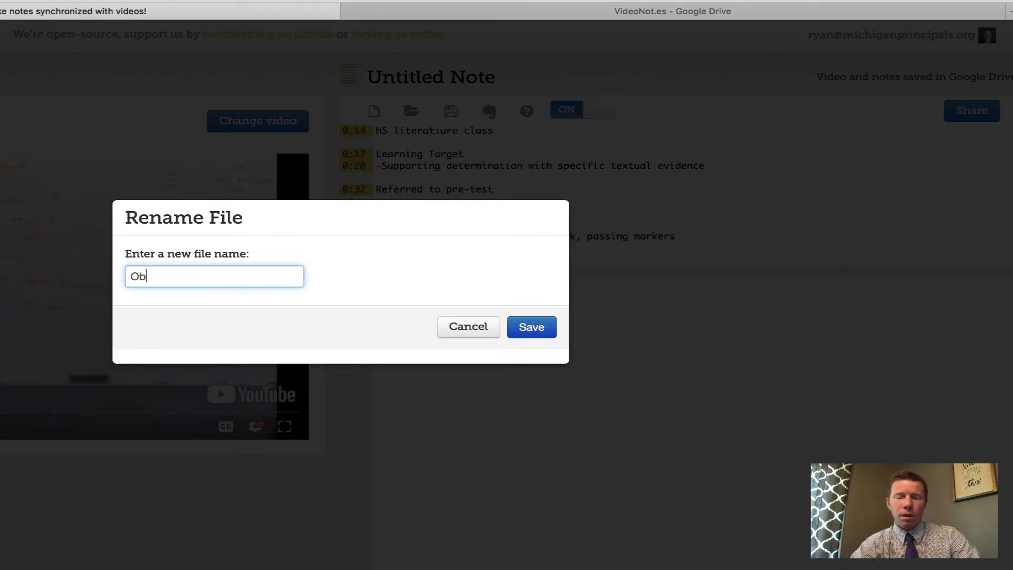
key(BackSpace)
key(BackSpace)
key(BackSpace)
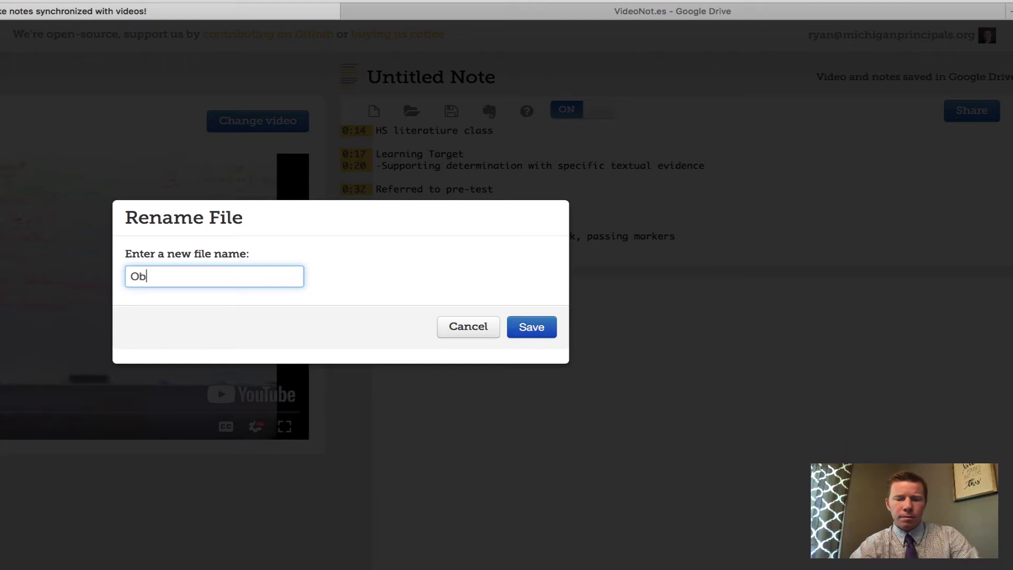
text(servation Practice)
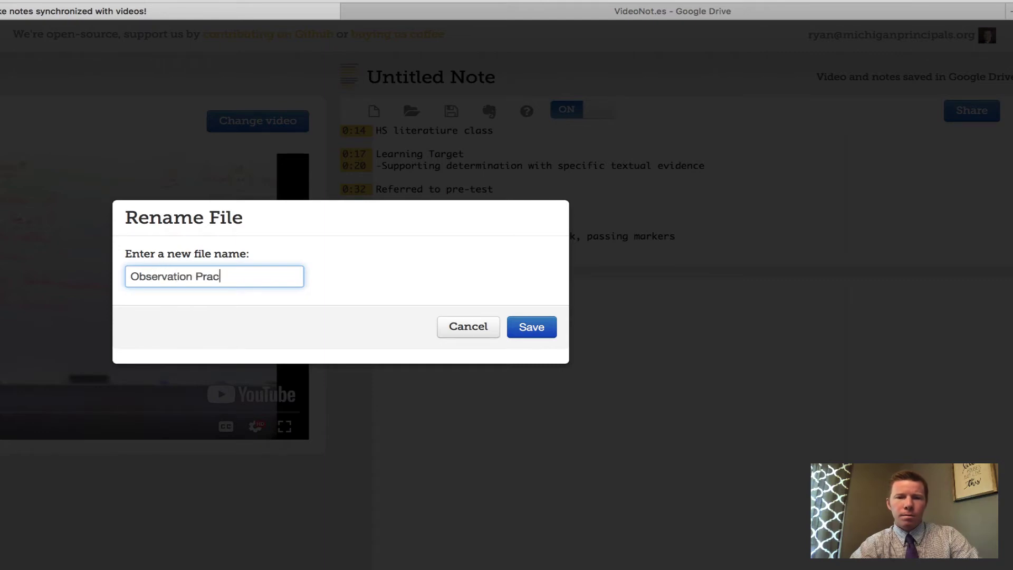
click(533, 333)
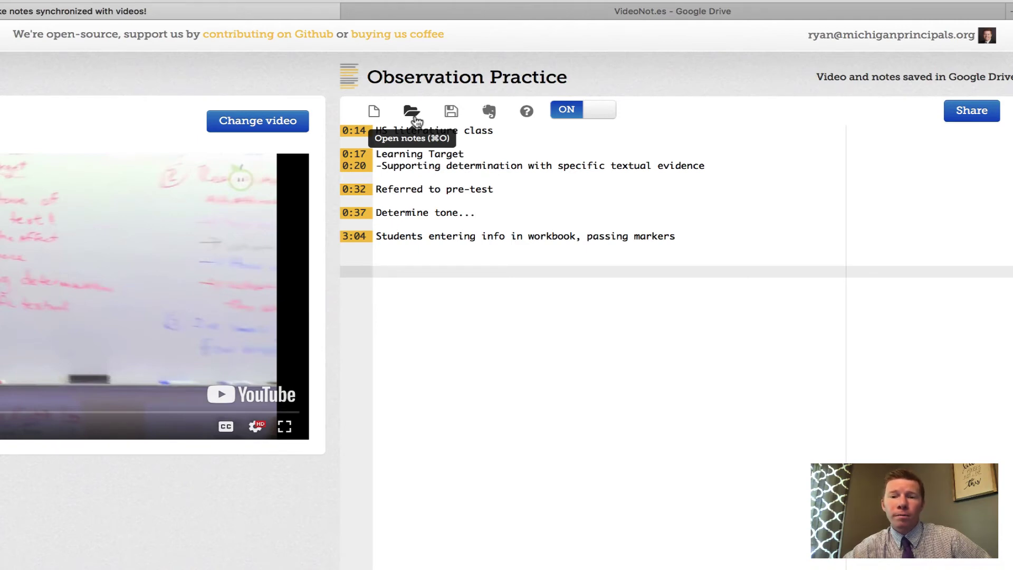
Step: Save the Observation Practice notes to Google Drive
click(453, 113)
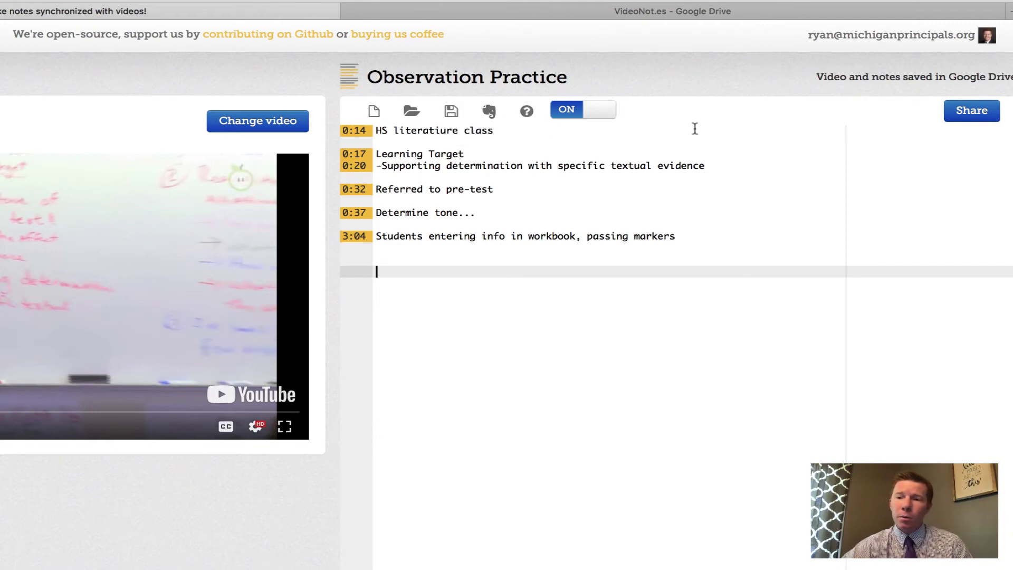
Step: Show the file's sharing settings, where anyone with the link can view
click(974, 113)
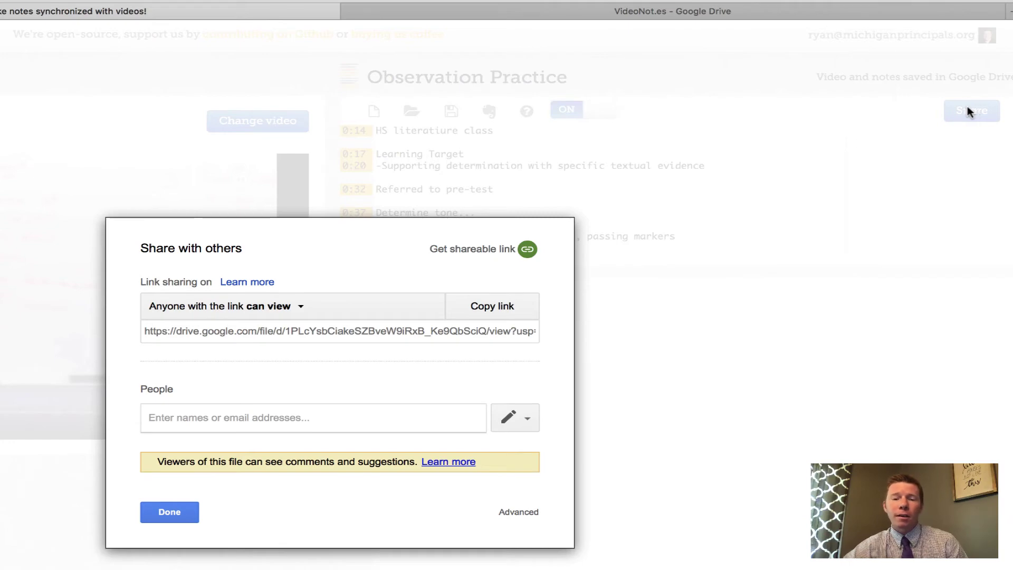
Step: Close the Share with others dialog with Done
click(179, 510)
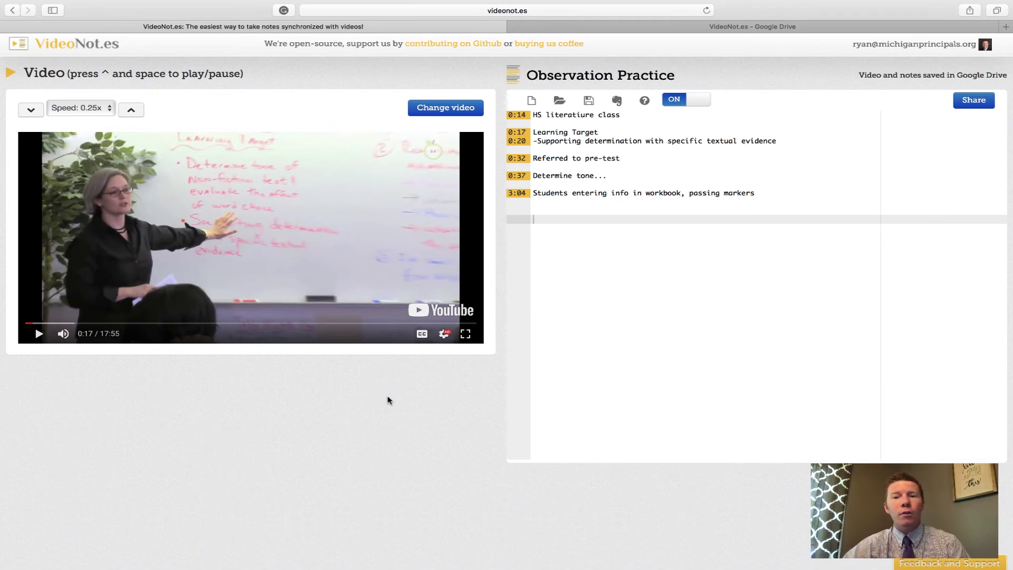
Step: In Google Drive, expand My Drive and open the VideoNot.es notes folder
click(751, 30)
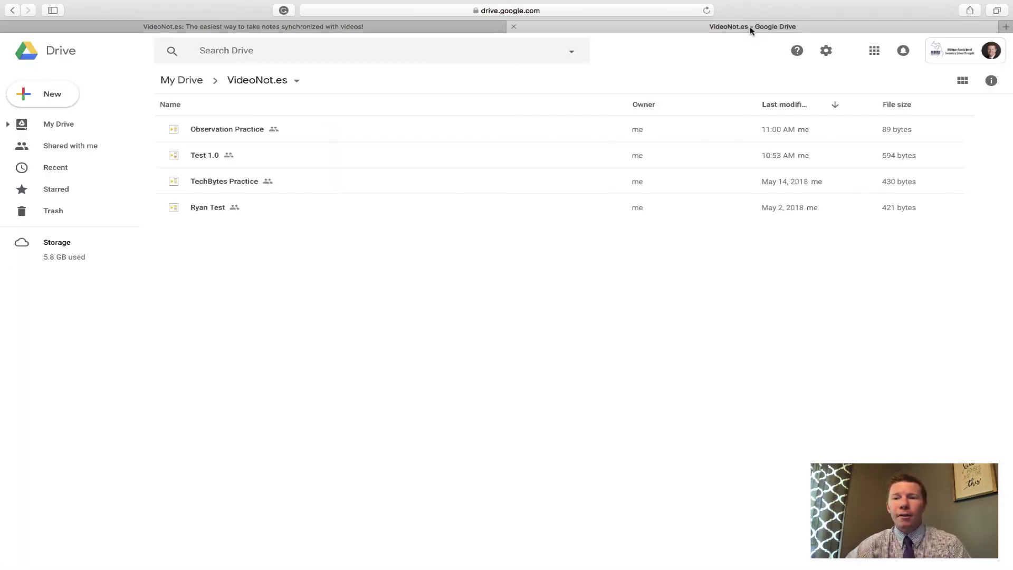
click(50, 124)
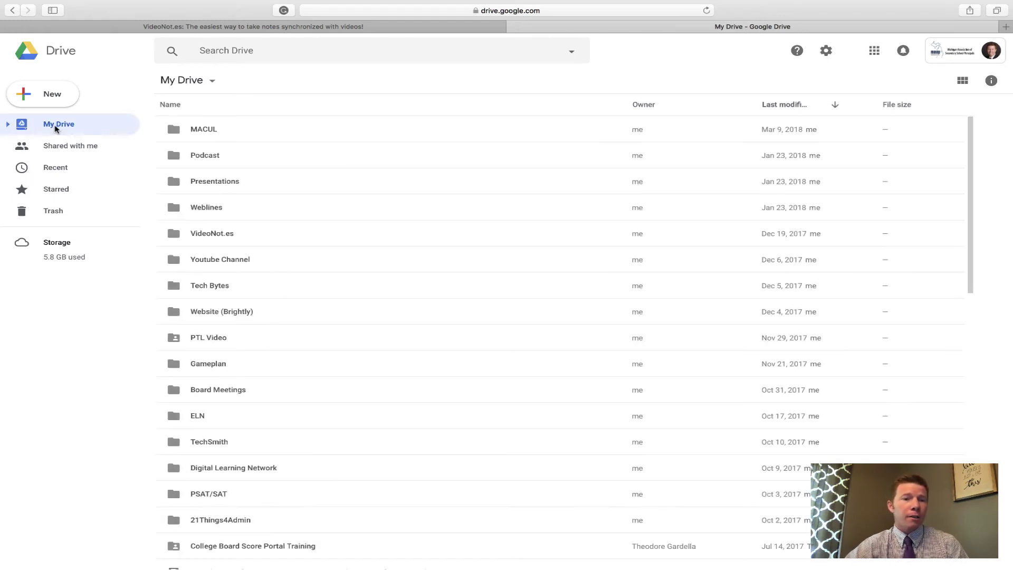
click(7, 124)
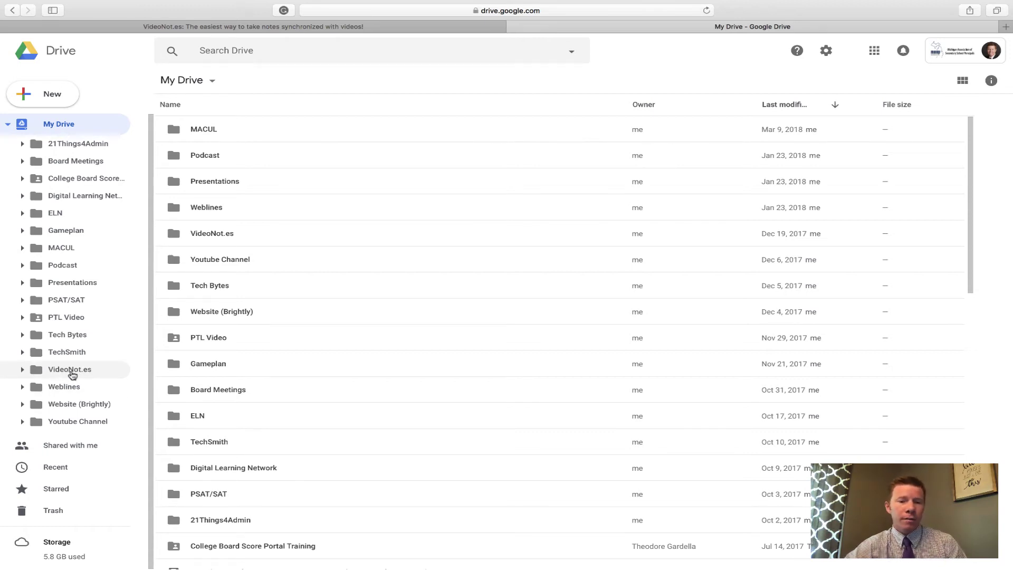
click(72, 374)
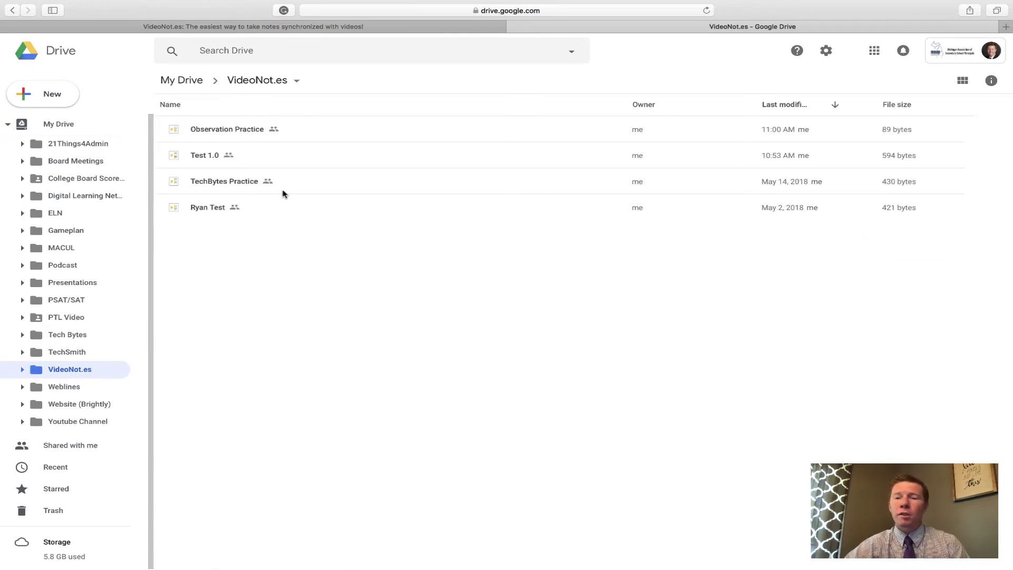
Step: Select the Observation Practice file (89 bytes, modified 11:00 AM) in the folder list
click(250, 131)
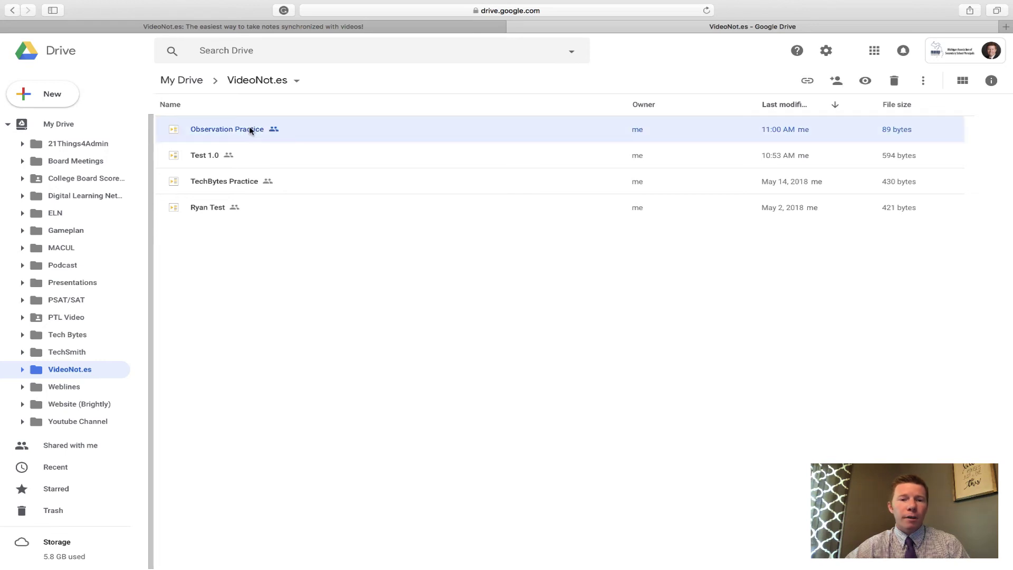